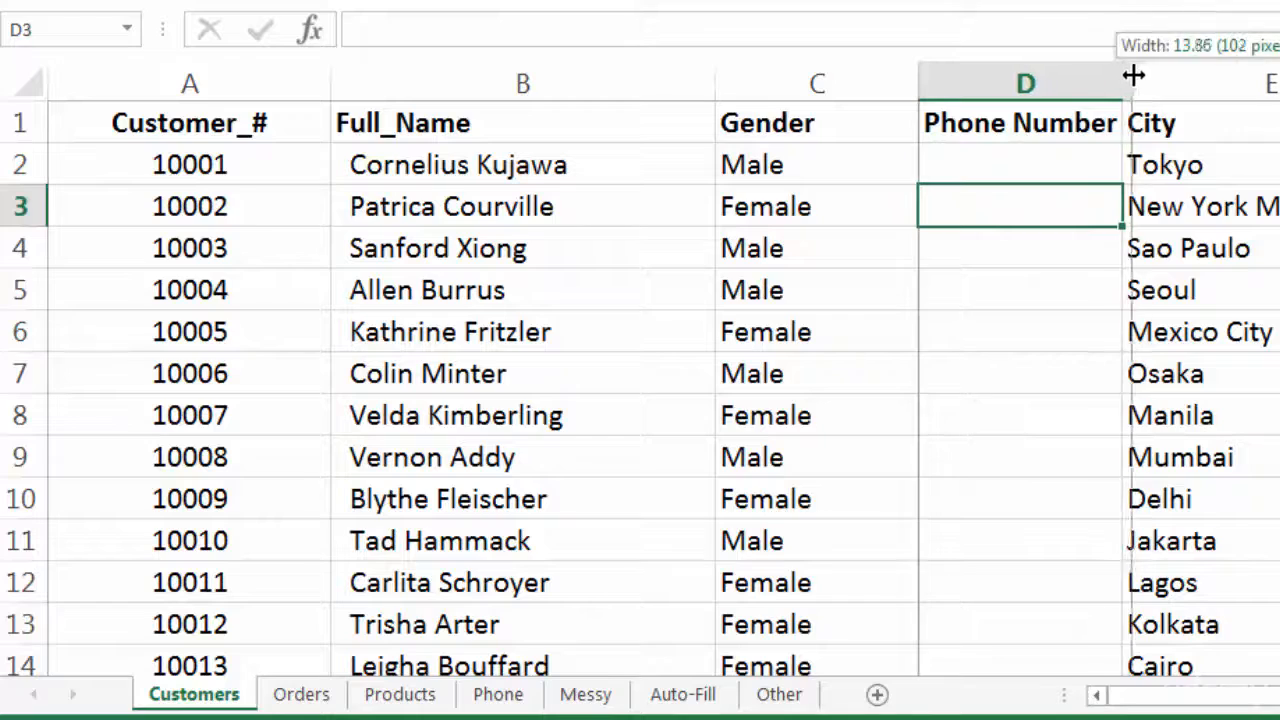
- Start a VLOOKUP formula in cell D2 of the Customers sheet, using the customer number in A2 as lookup value
{"action": "left_click", "coordinate": [1005, 171]}
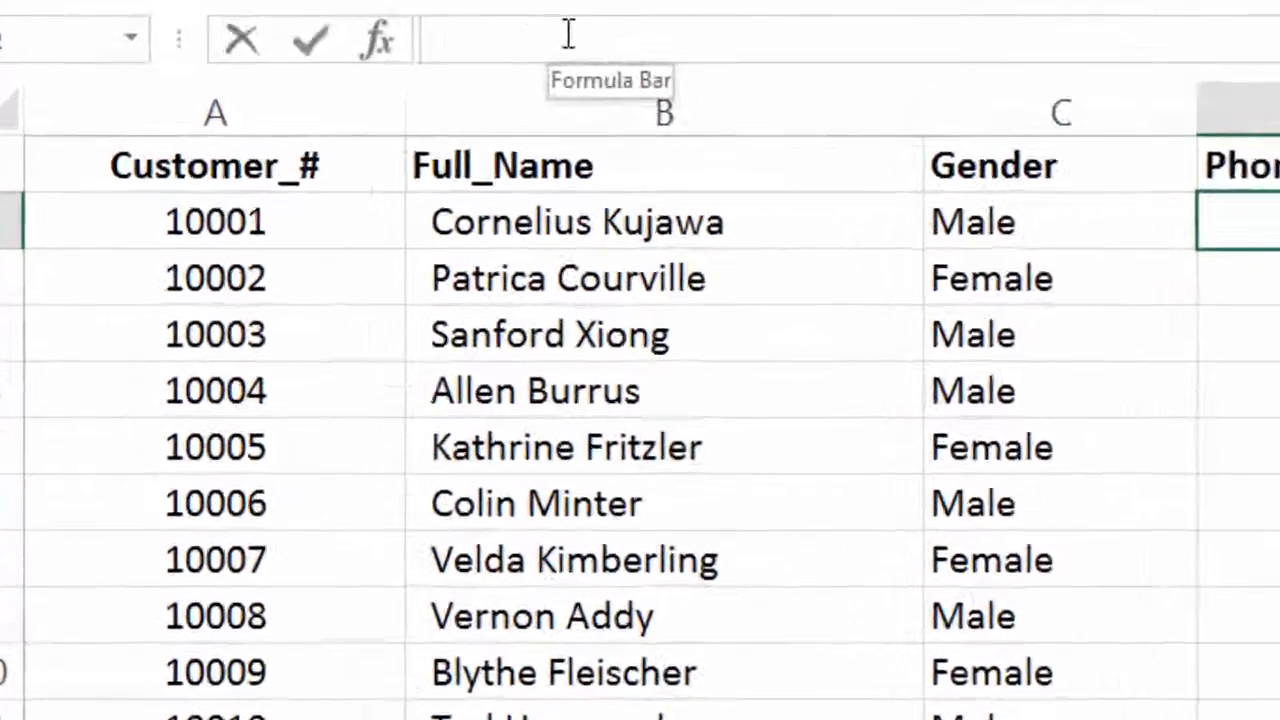
{"action": "left_click", "coordinate": [568, 35]}
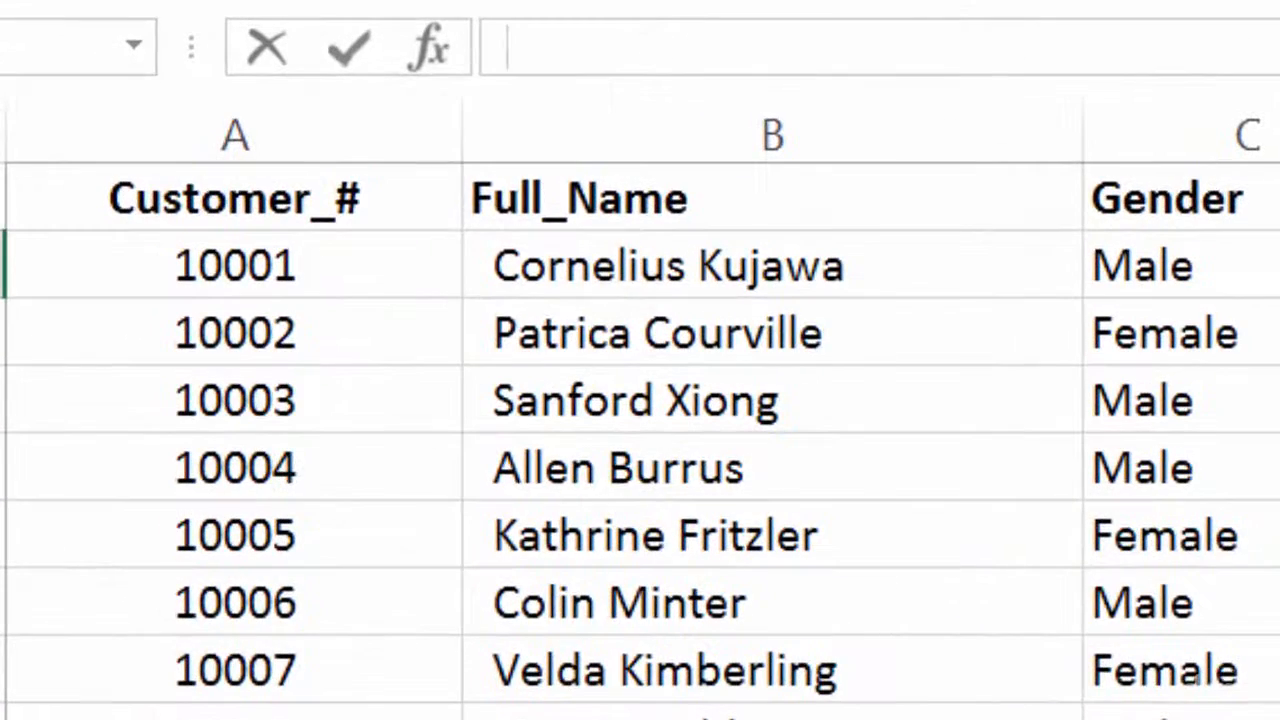
{"action": "type", "text": "=vlookup("}
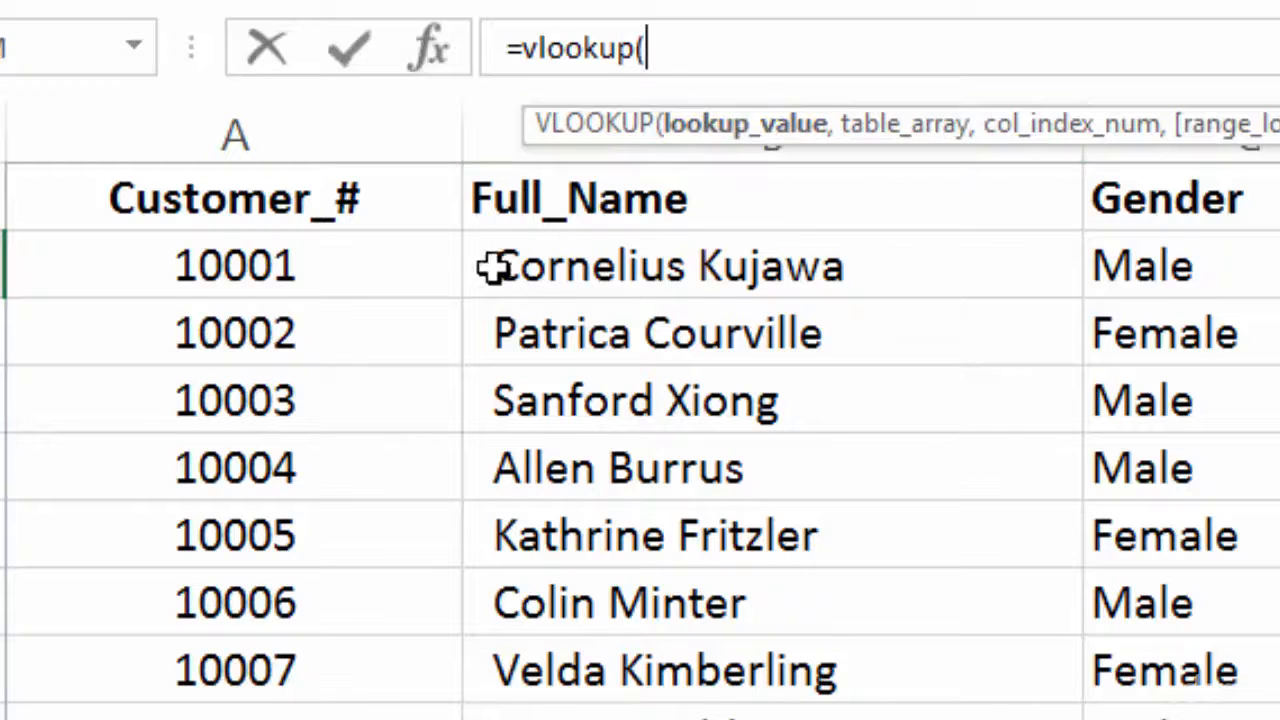
{"action": "left_click", "coordinate": [272, 272]}
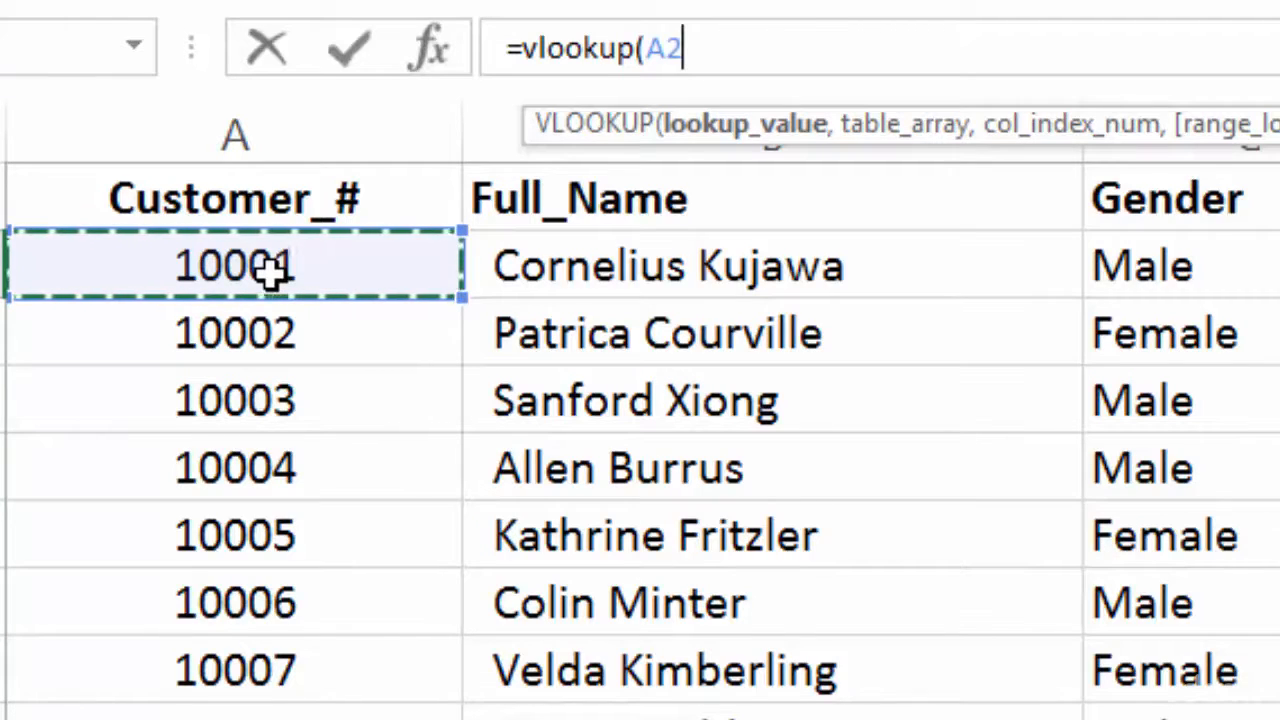
{"action": "type", "text": ","}
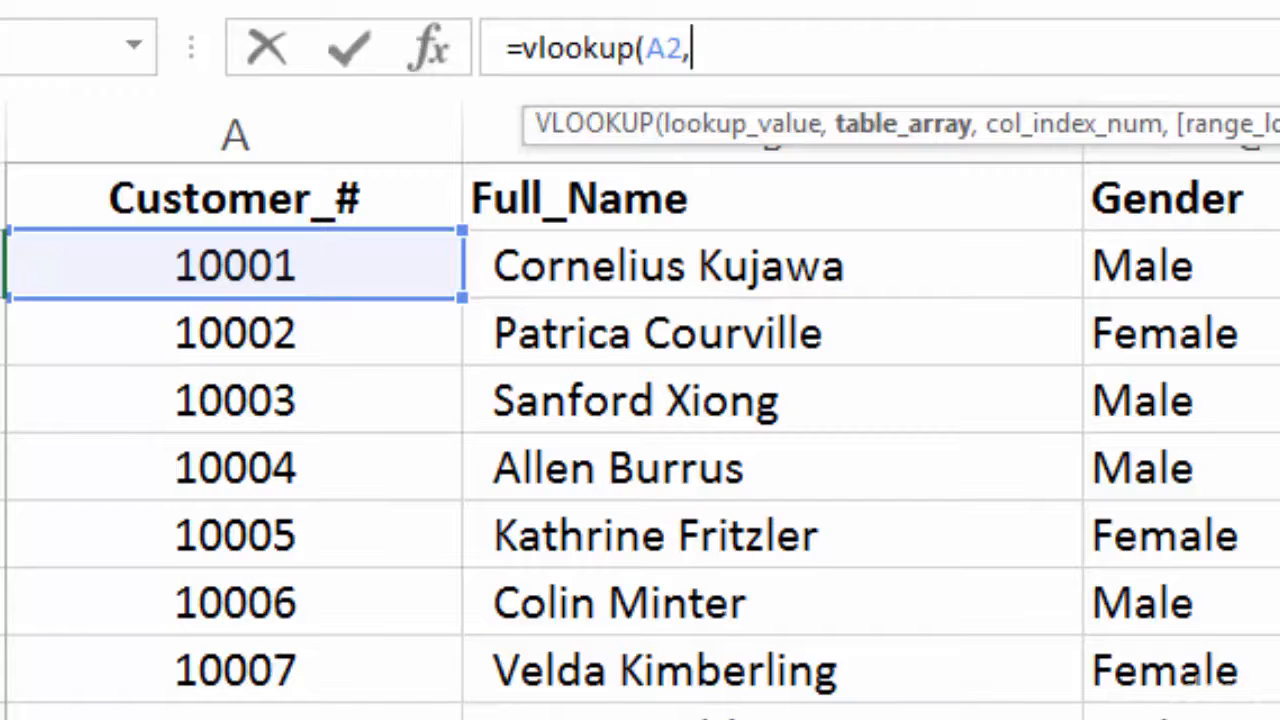
- Set the VLOOKUP table array to columns A:B of the Phone sheet and the column index number to 2
{"action": "key", "text": "ctrl+Page_Down"}
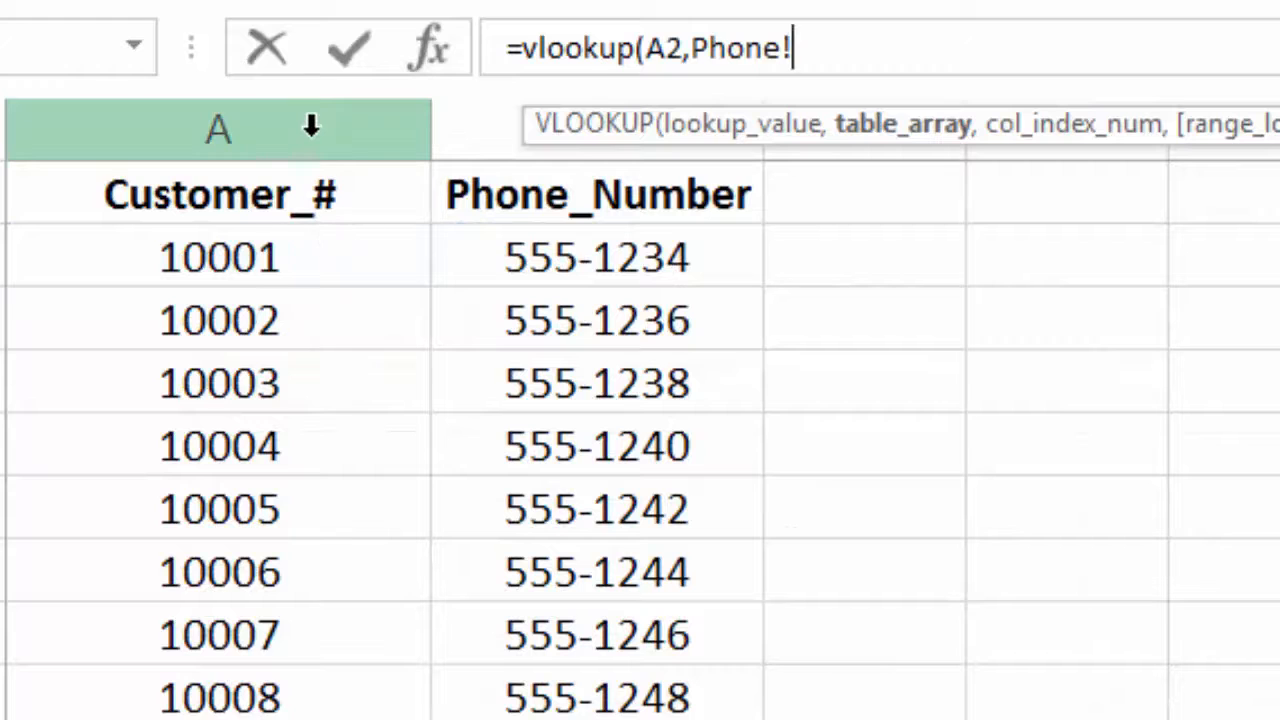
{"action": "left_click_drag", "start_coordinate": [312, 122], "coordinate": [513, 137]}
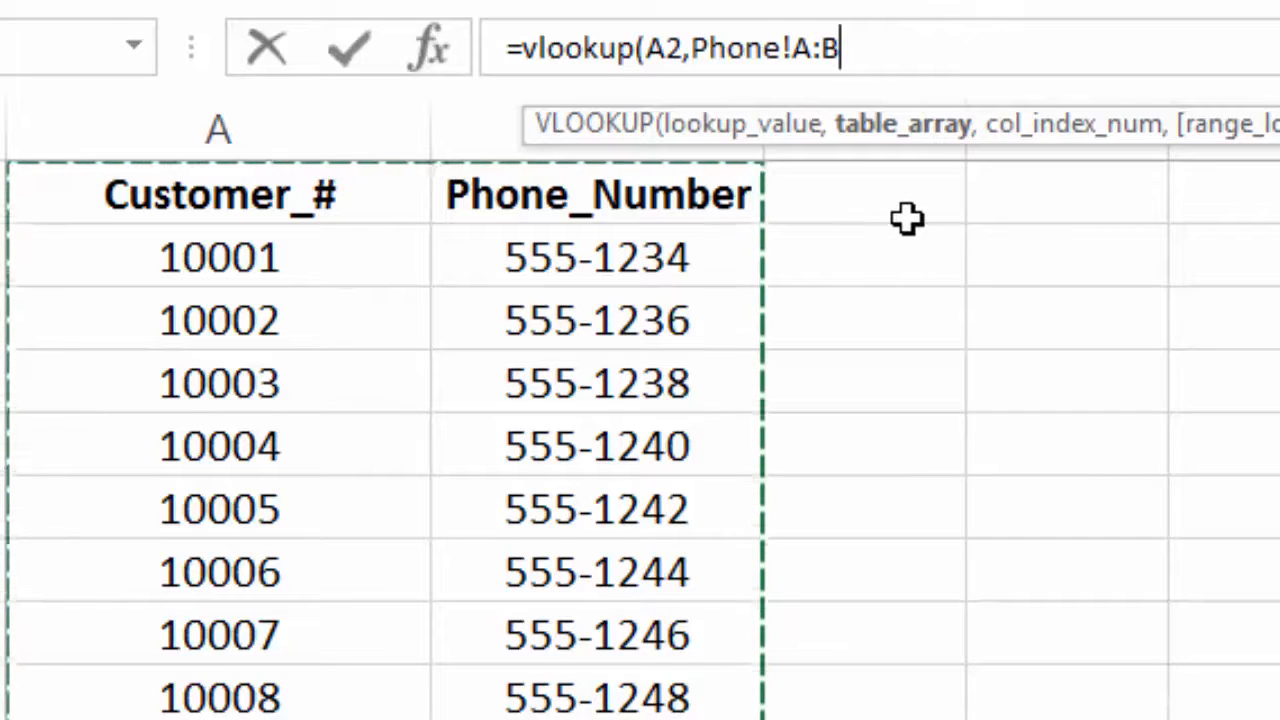
{"action": "type", "text": ","}
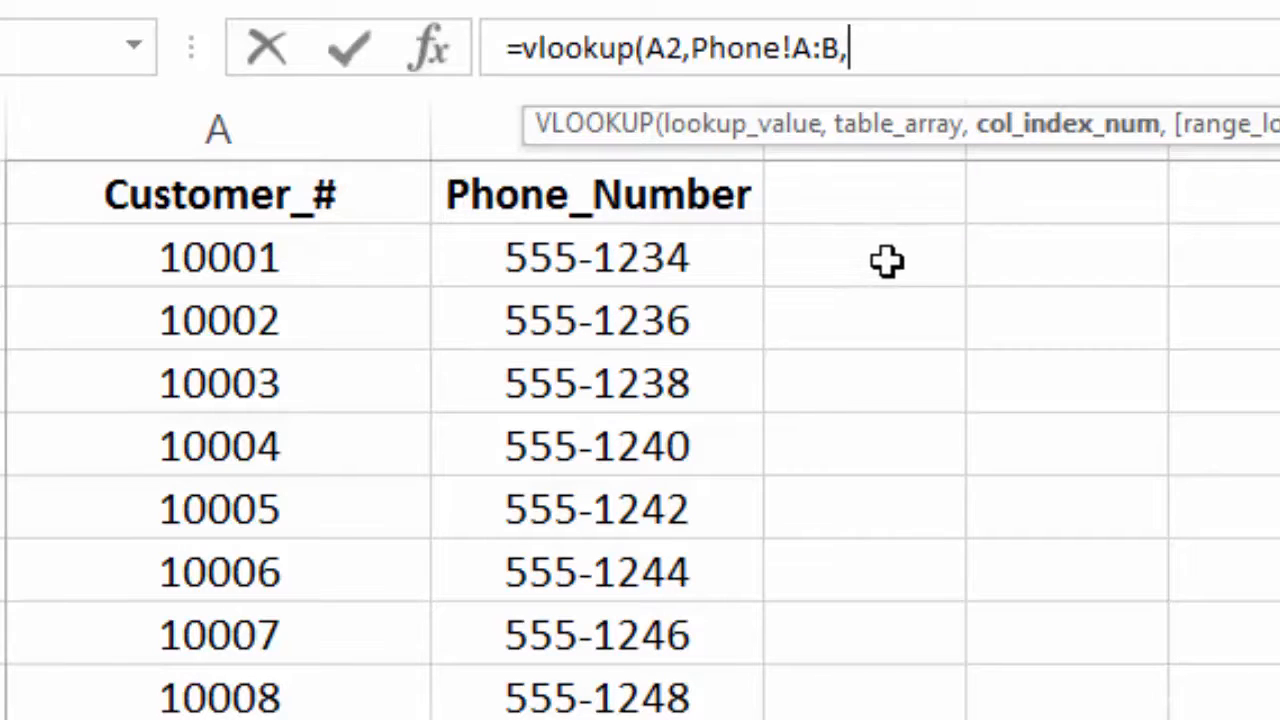
{"action": "type", "text": "2,"}
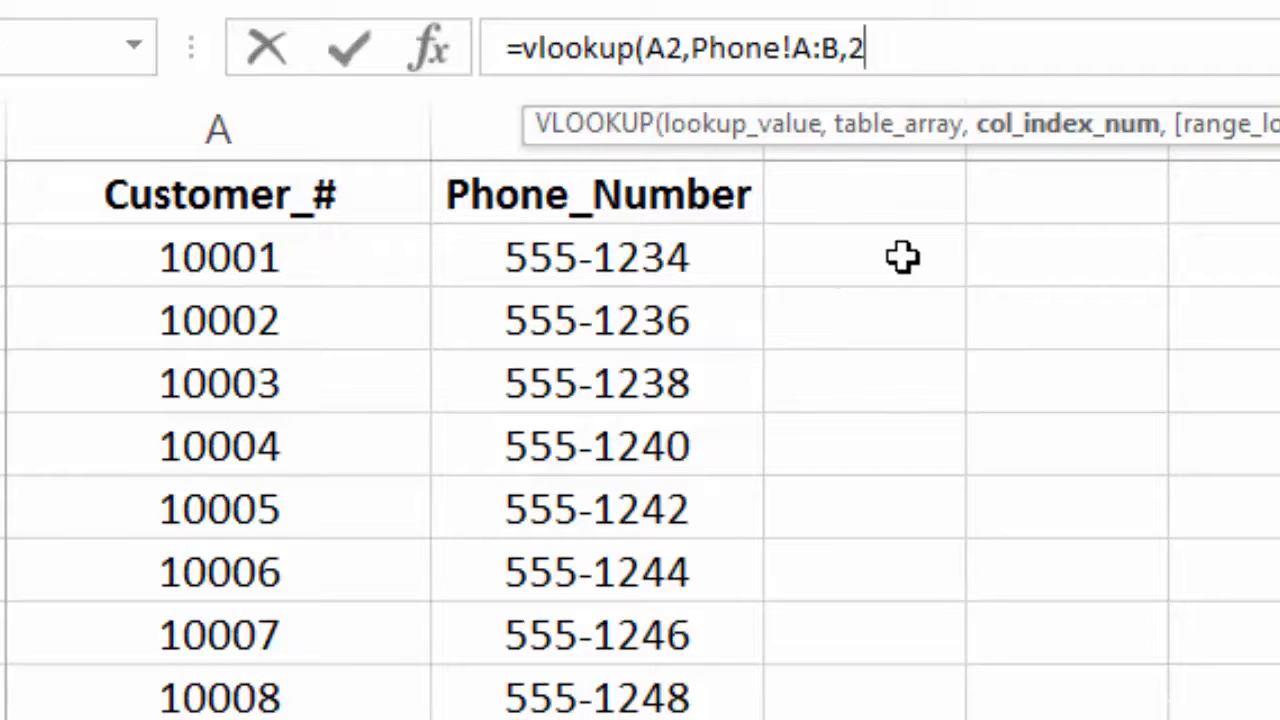
- Complete the VLOOKUP with FALSE for an exact match and enter the formula
{"action": "type", "text": "FASL"}
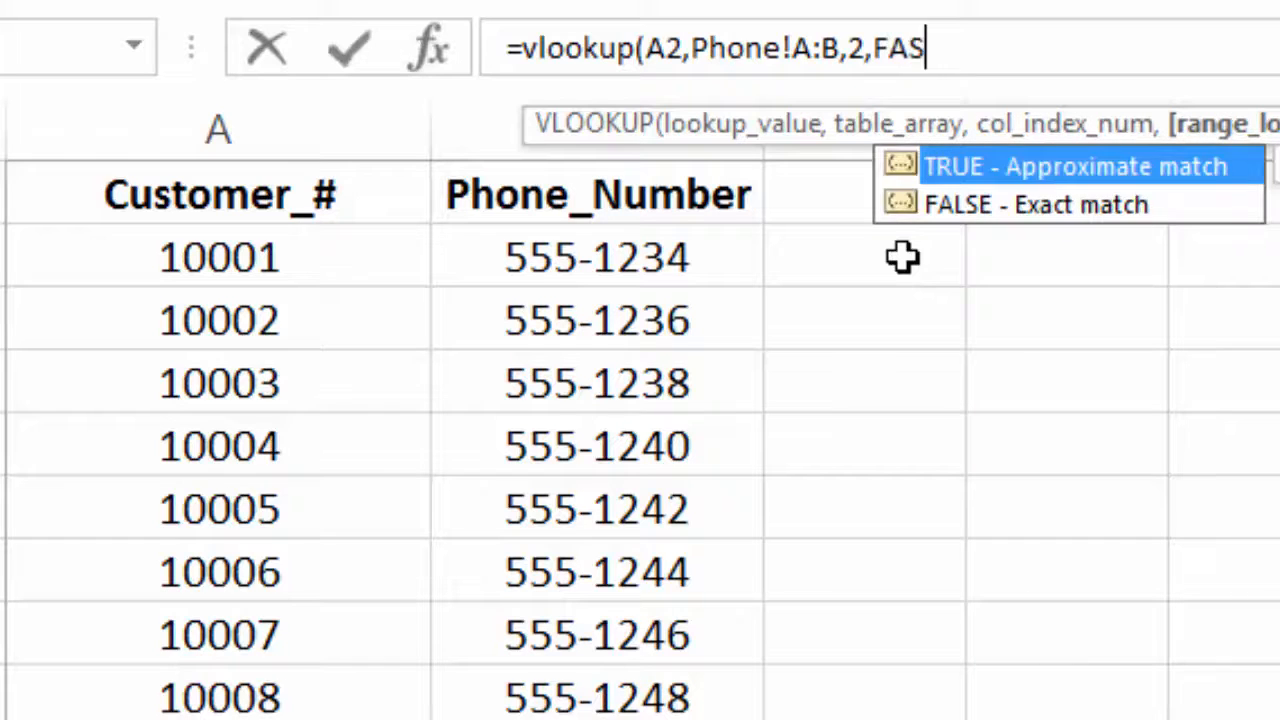
{"action": "key", "text": "BackSpace"}
{"action": "key", "text": "BackSpace"}
{"action": "type", "text": "LS"}
{"action": "key", "text": "BackSpace"}
{"action": "type", "text": "SE)"}
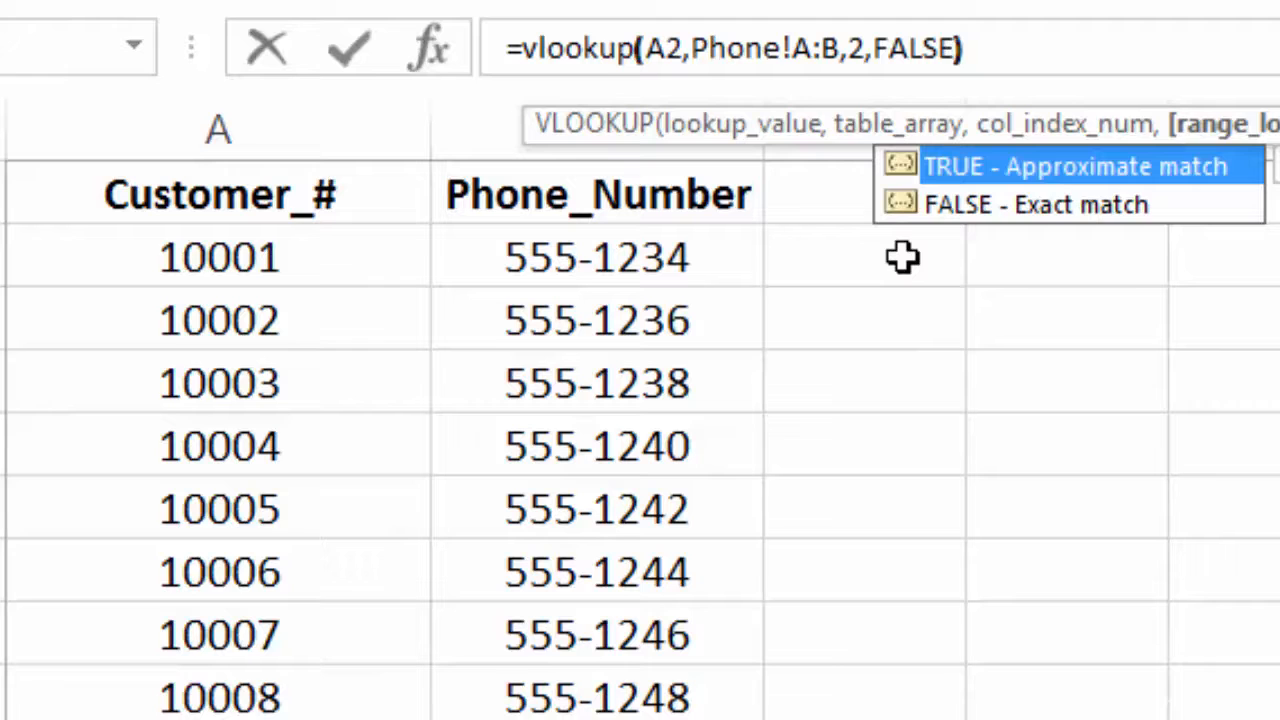
{"action": "key", "text": "Return"}
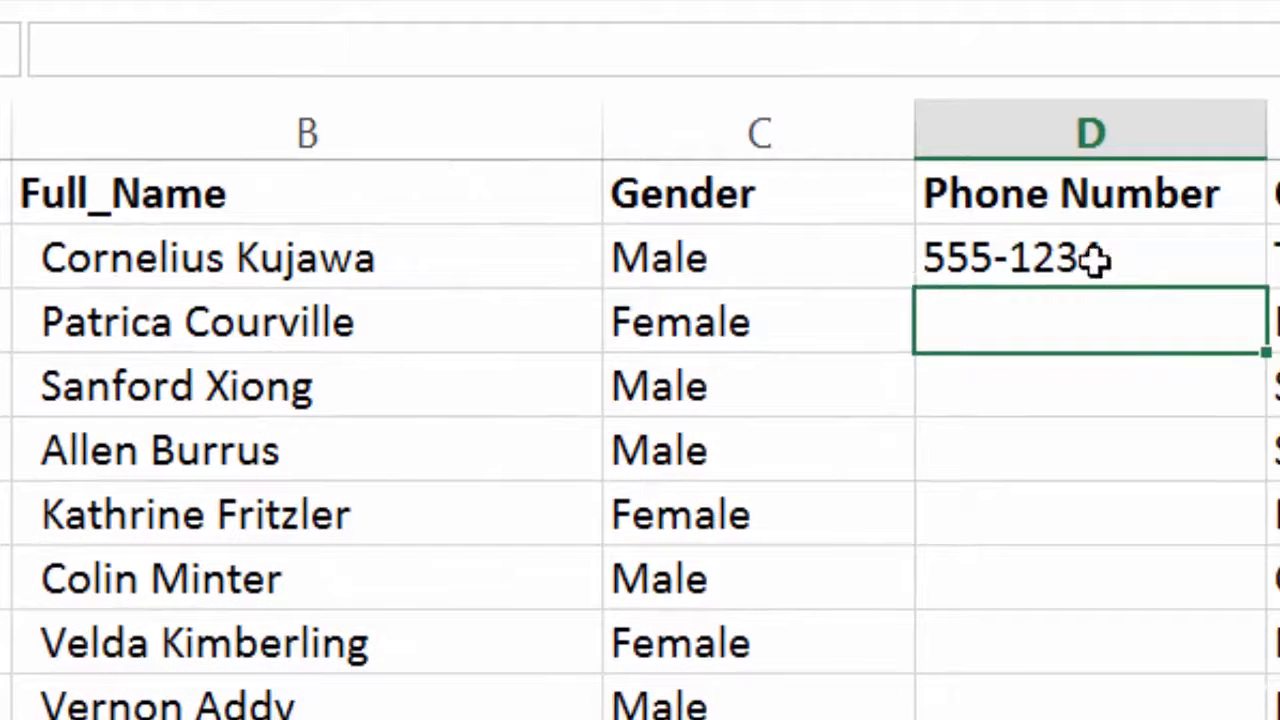
- Fill the VLOOKUP formula from D2 down the Phone Number column and check the results, including cell D12
{"action": "left_click", "coordinate": [1095, 258]}
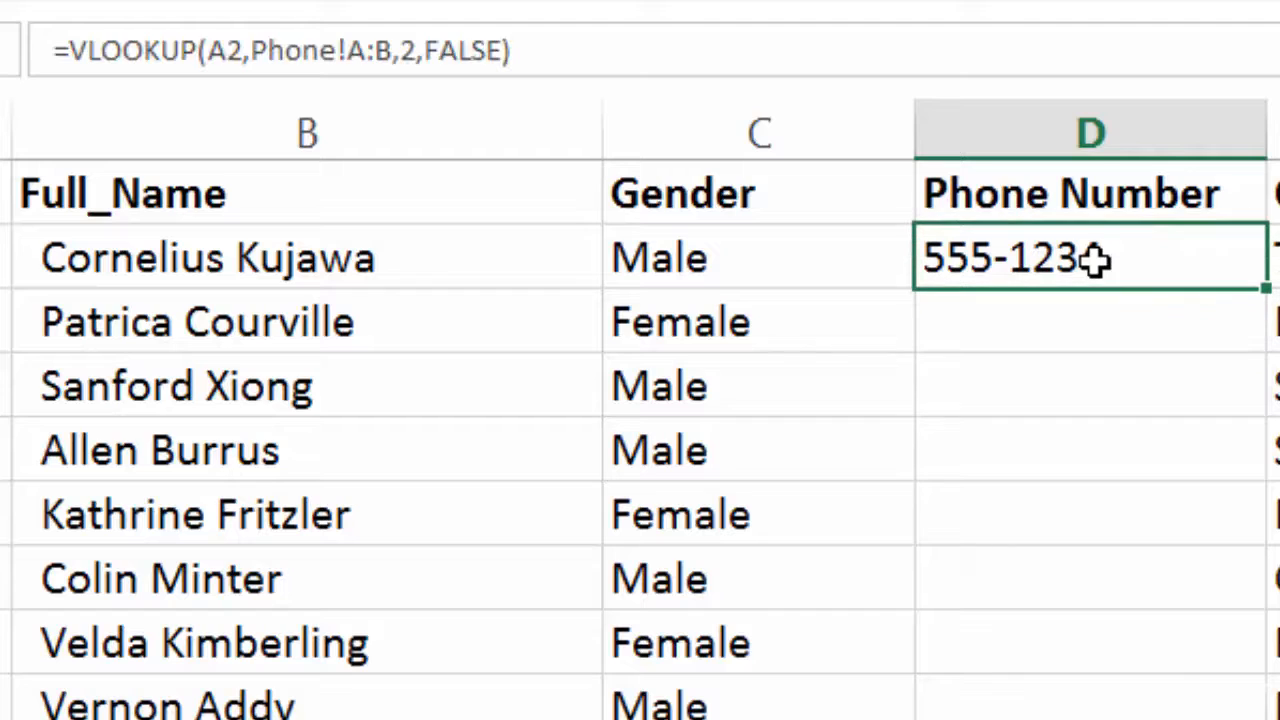
{"action": "double_click", "coordinate": [1267, 290]}
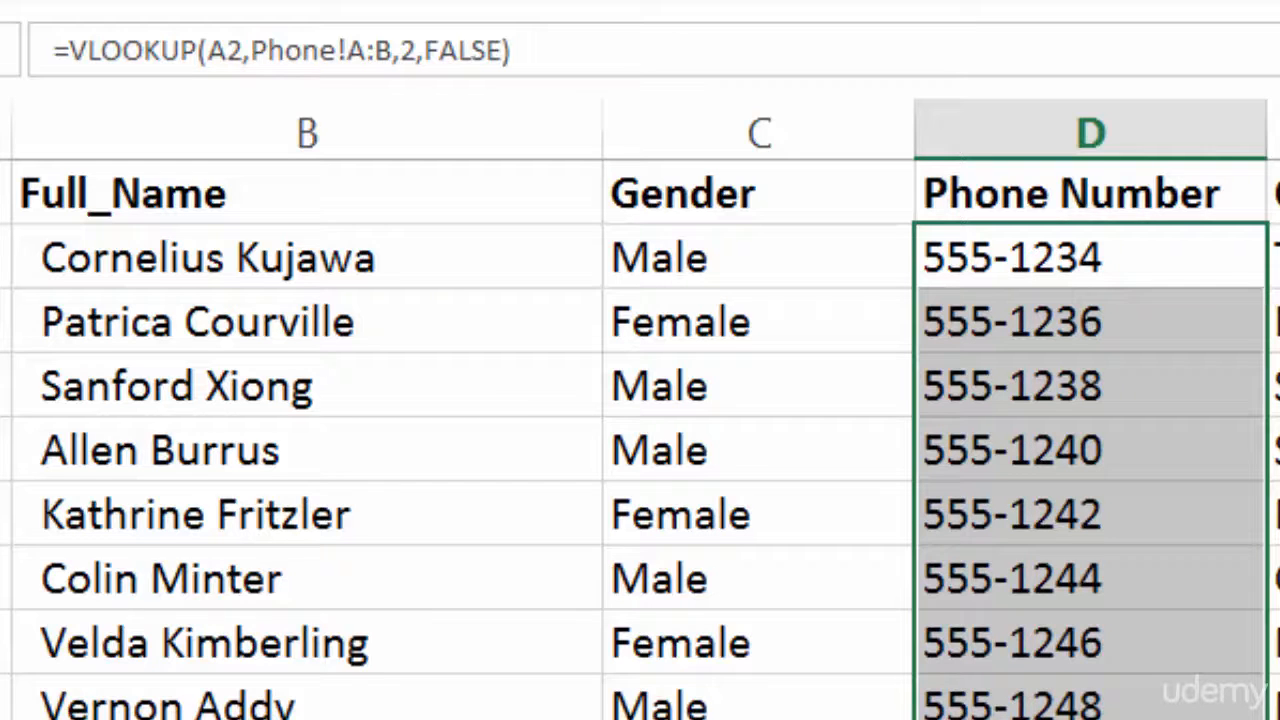
{"action": "scroll", "coordinate": [640, 437], "scroll_direction": "down", "scroll_amount": 20}
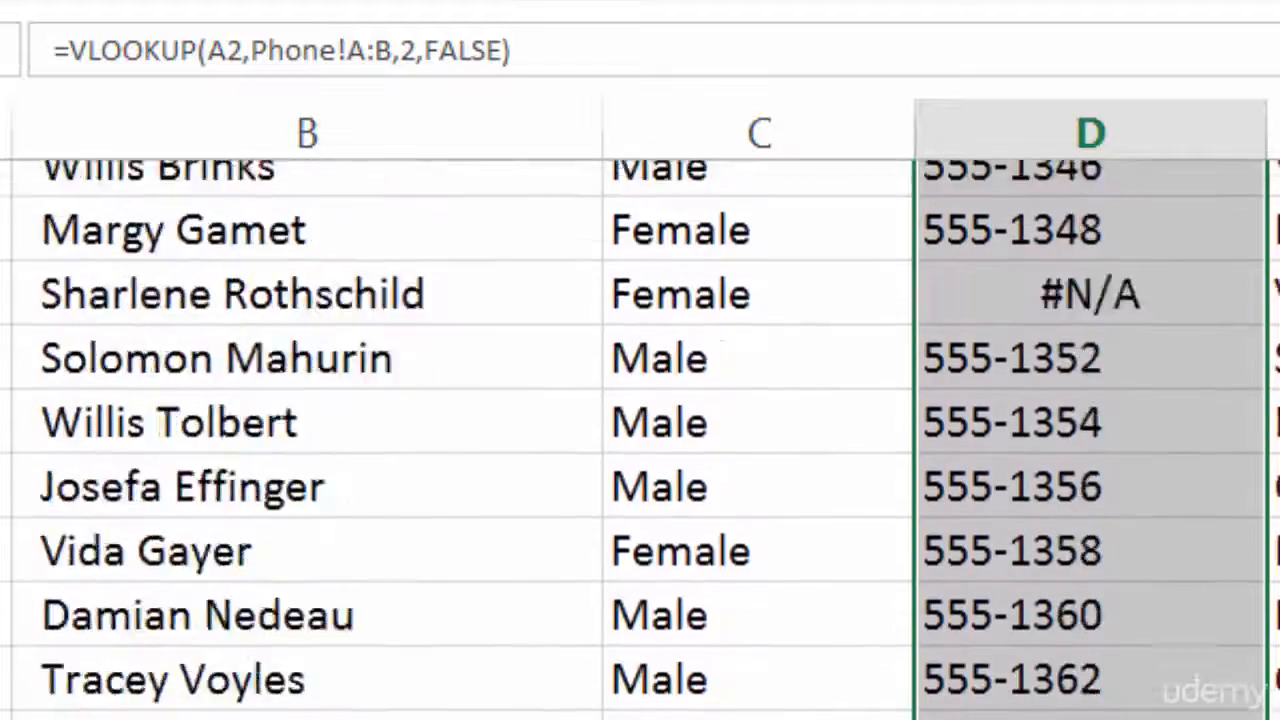
{"action": "scroll", "coordinate": [640, 437], "scroll_direction": "down", "scroll_amount": 20}
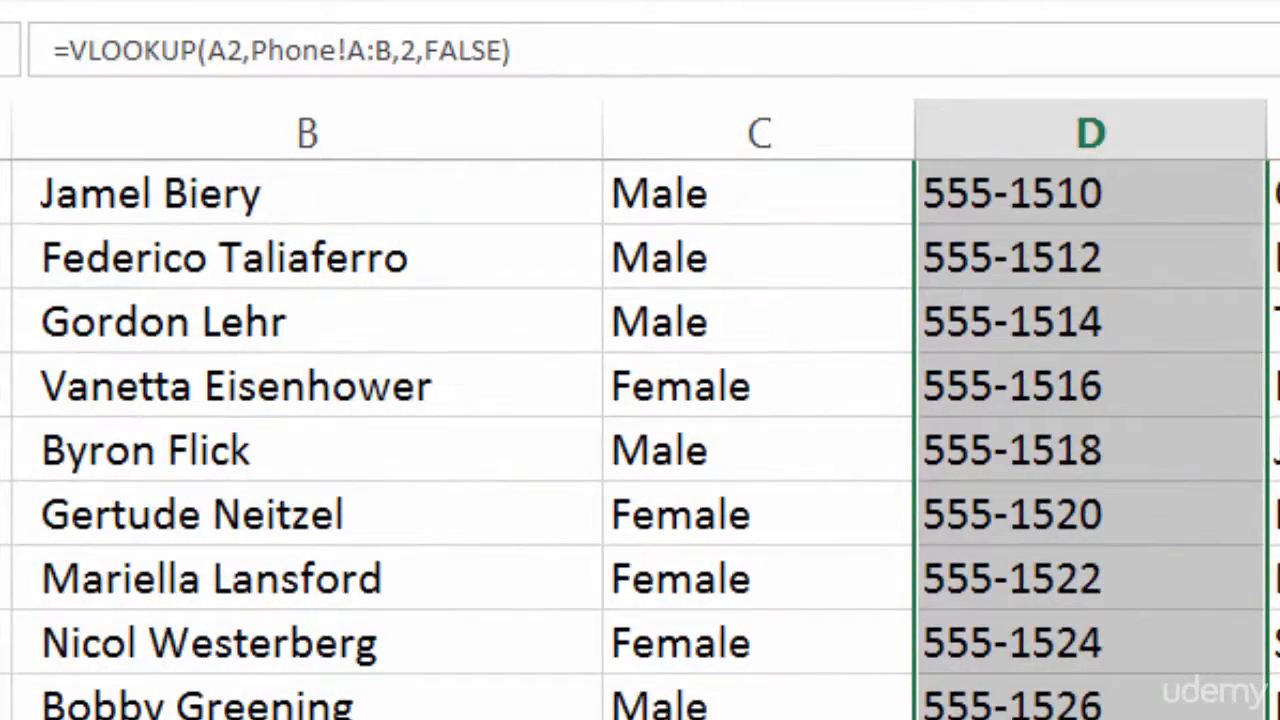
{"action": "scroll", "coordinate": [640, 437], "scroll_direction": "up", "scroll_amount": 20}
{"action": "scroll", "coordinate": [640, 437], "scroll_direction": "up", "scroll_amount": 15}
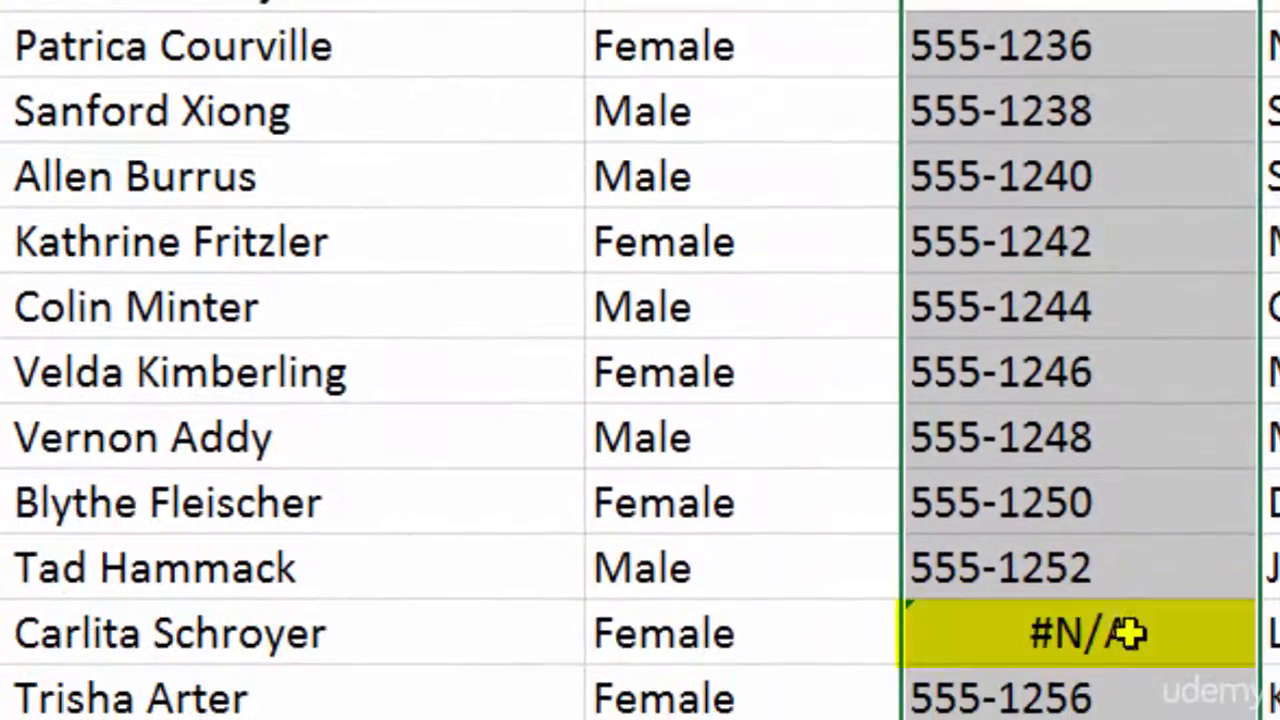
{"action": "left_click", "coordinate": [1135, 633]}
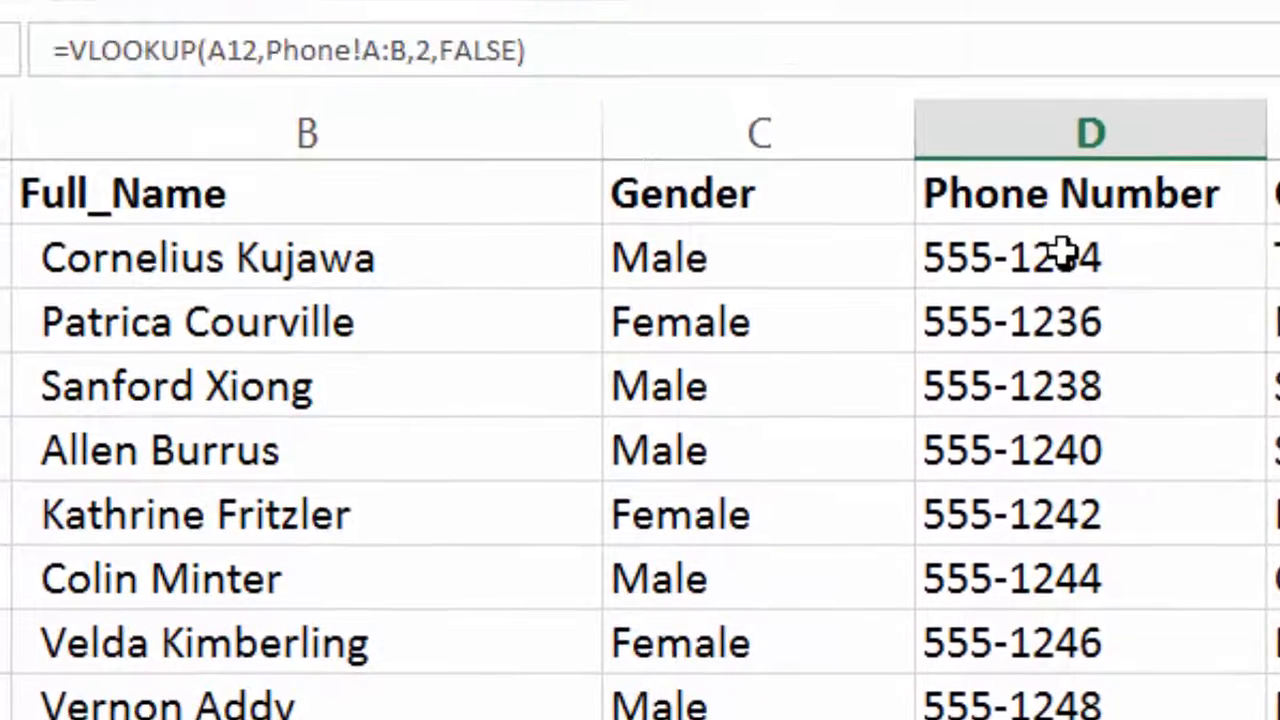
- Wrap the VLOOKUP formula in D2 in an IFERROR function, using the lookup as its value argument
{"action": "left_click", "coordinate": [1062, 237]}
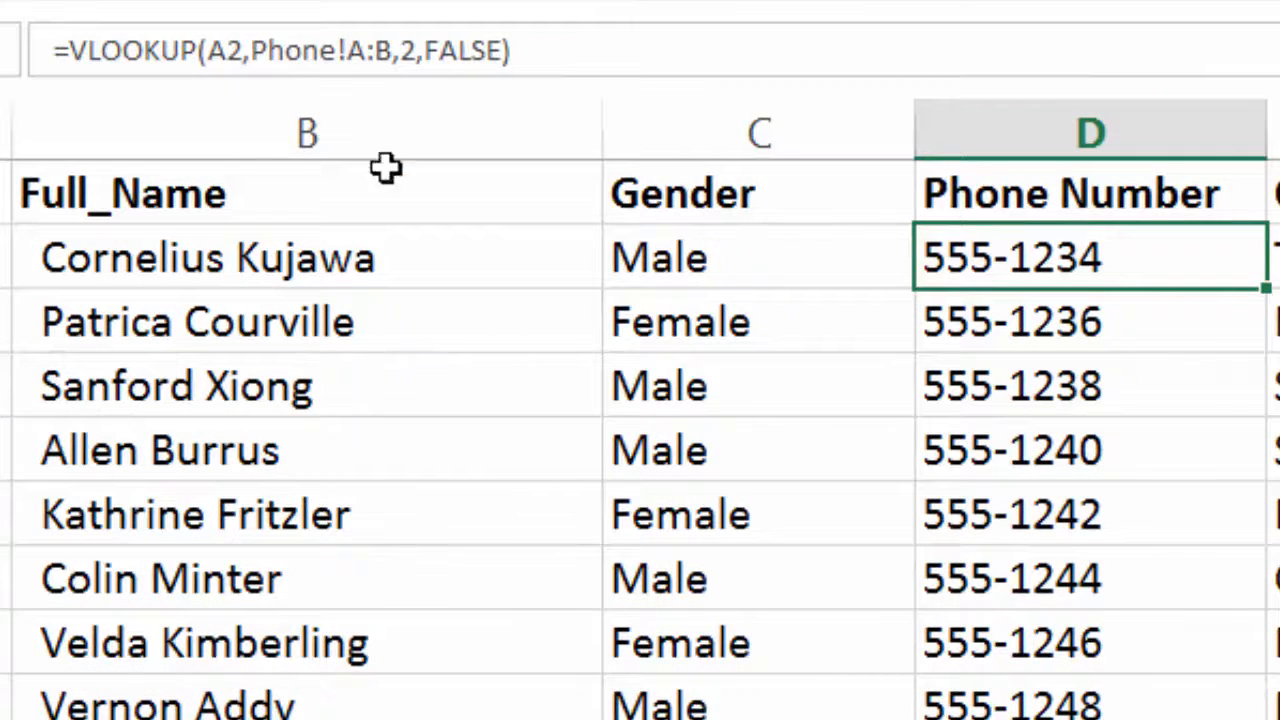
{"action": "left_click", "coordinate": [68, 55]}
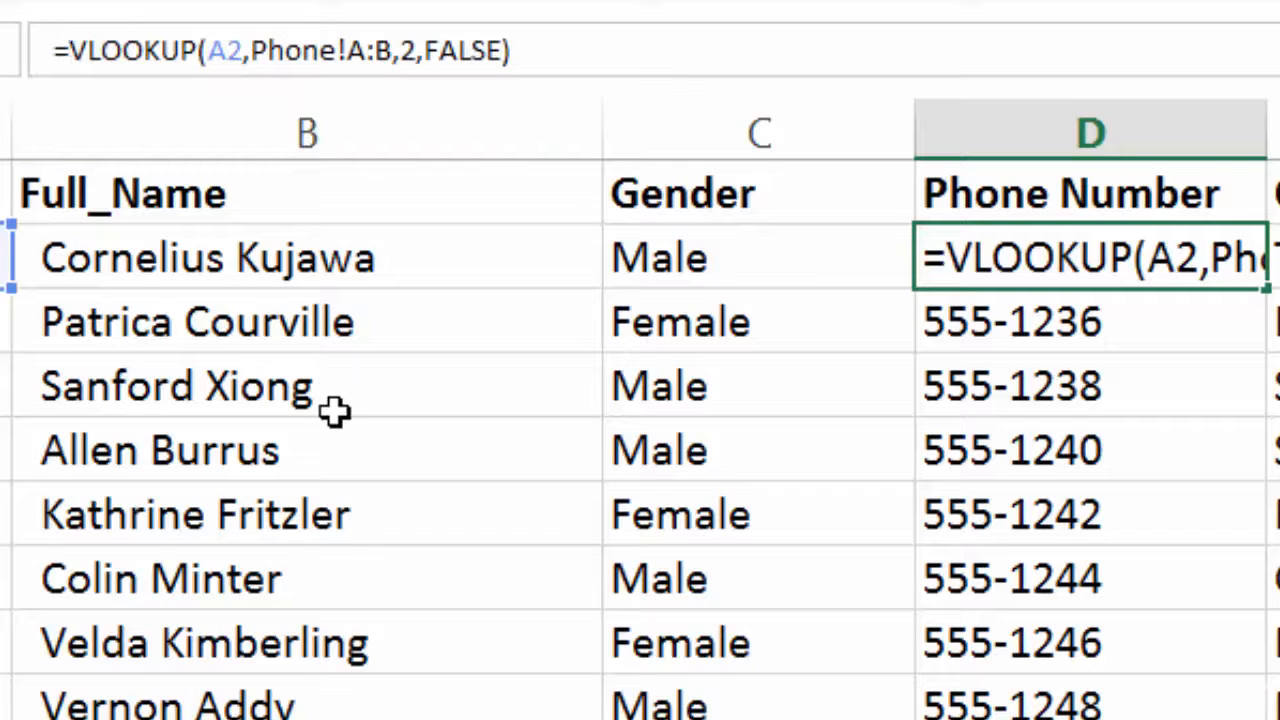
{"action": "type", "text": "iferror"}
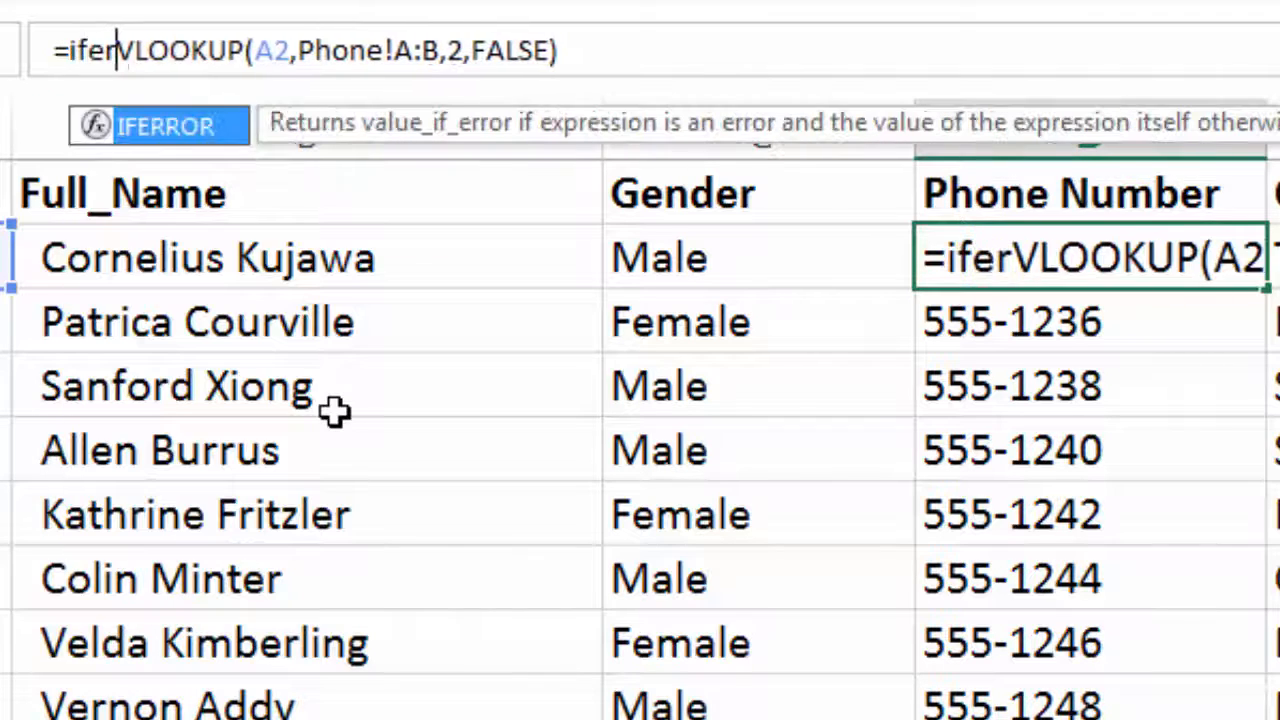
{"action": "type", "text": "("}
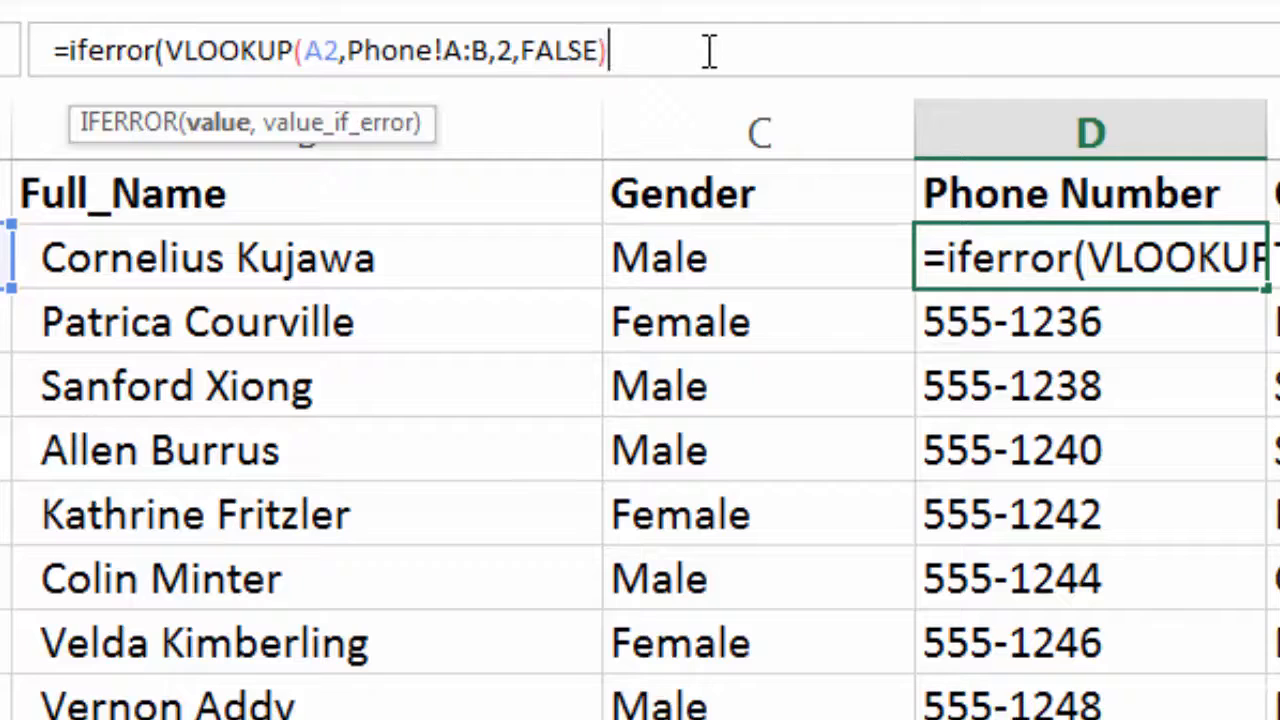
{"action": "type", "text": ","}
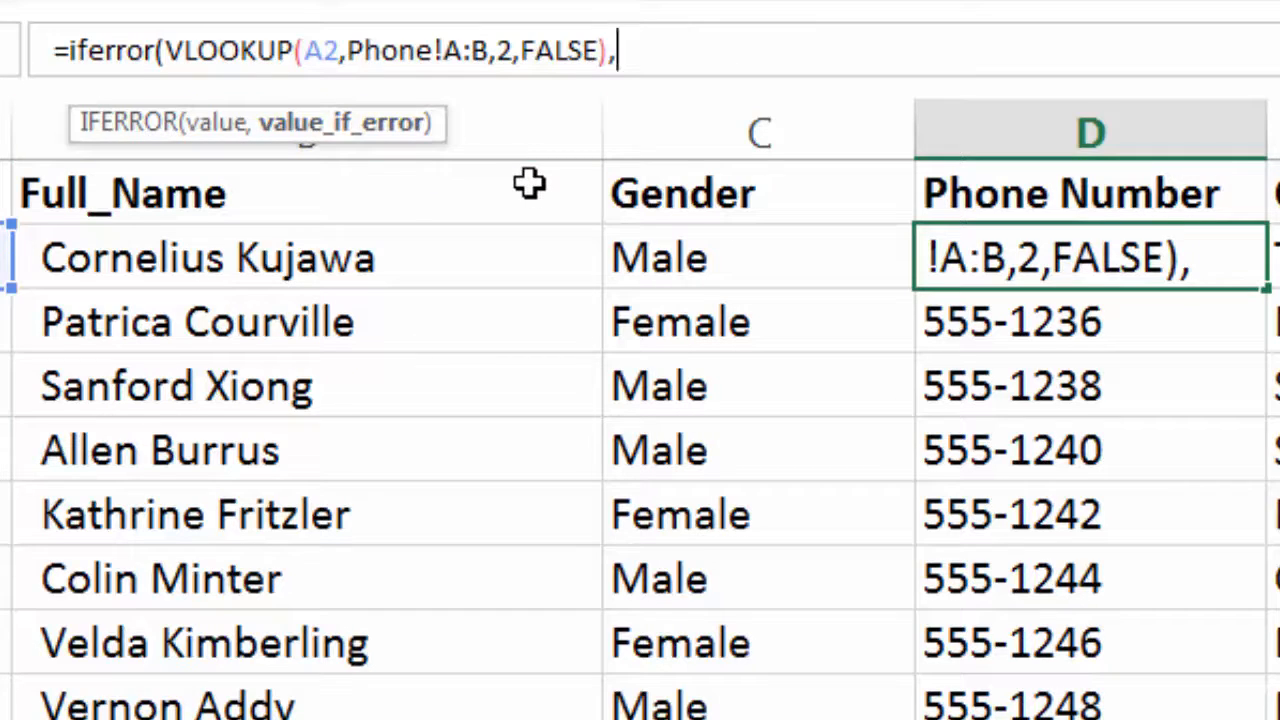
- Set the IFERROR fallback text to "No number" and enter the formula, accepting the proposed syntax correction
{"action": "type", "text": "\"no"}
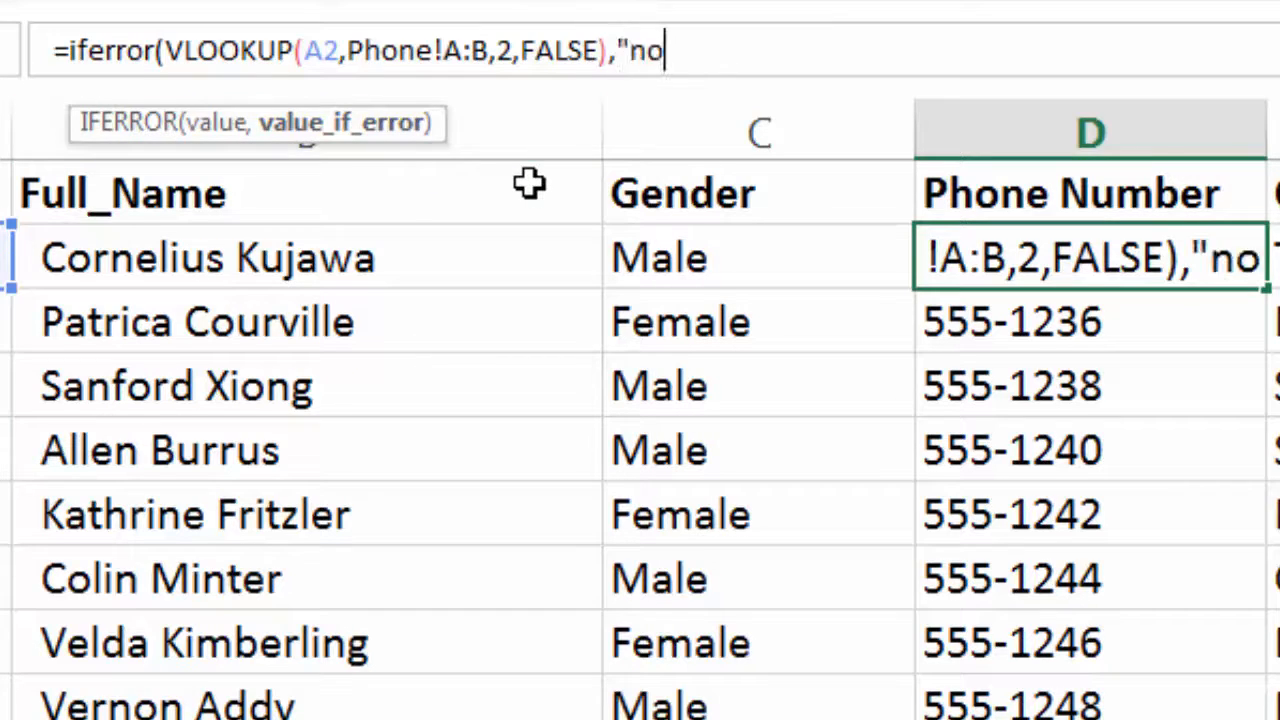
{"action": "key", "text": "BackSpace"}
{"action": "key", "text": "BackSpace"}
{"action": "type", "text": "No "}
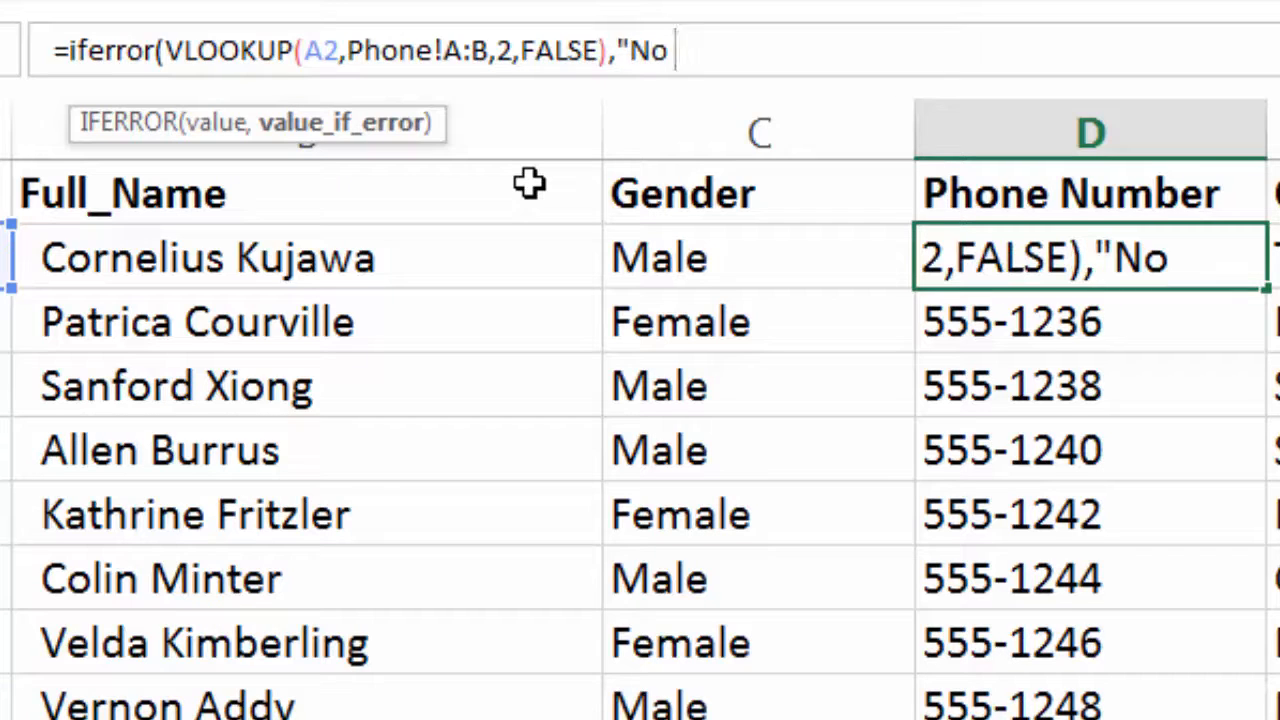
{"action": "type", "text": "number"}
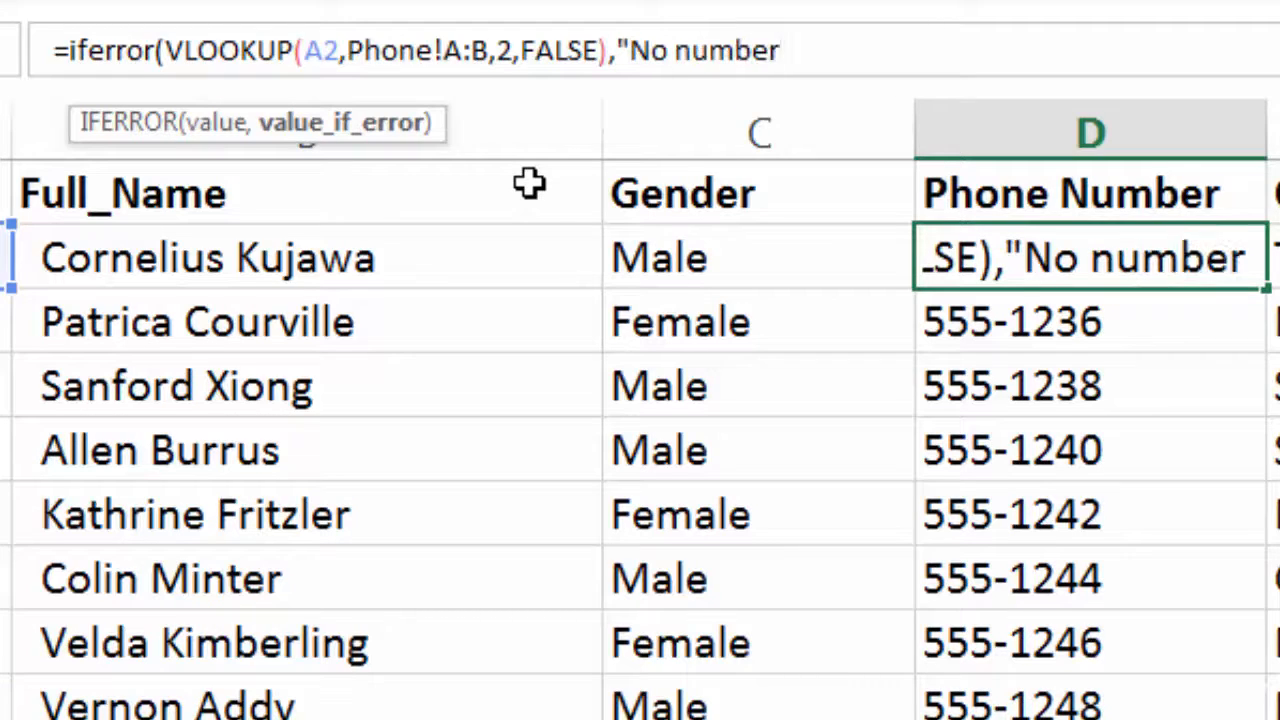
{"action": "key", "text": "Return"}
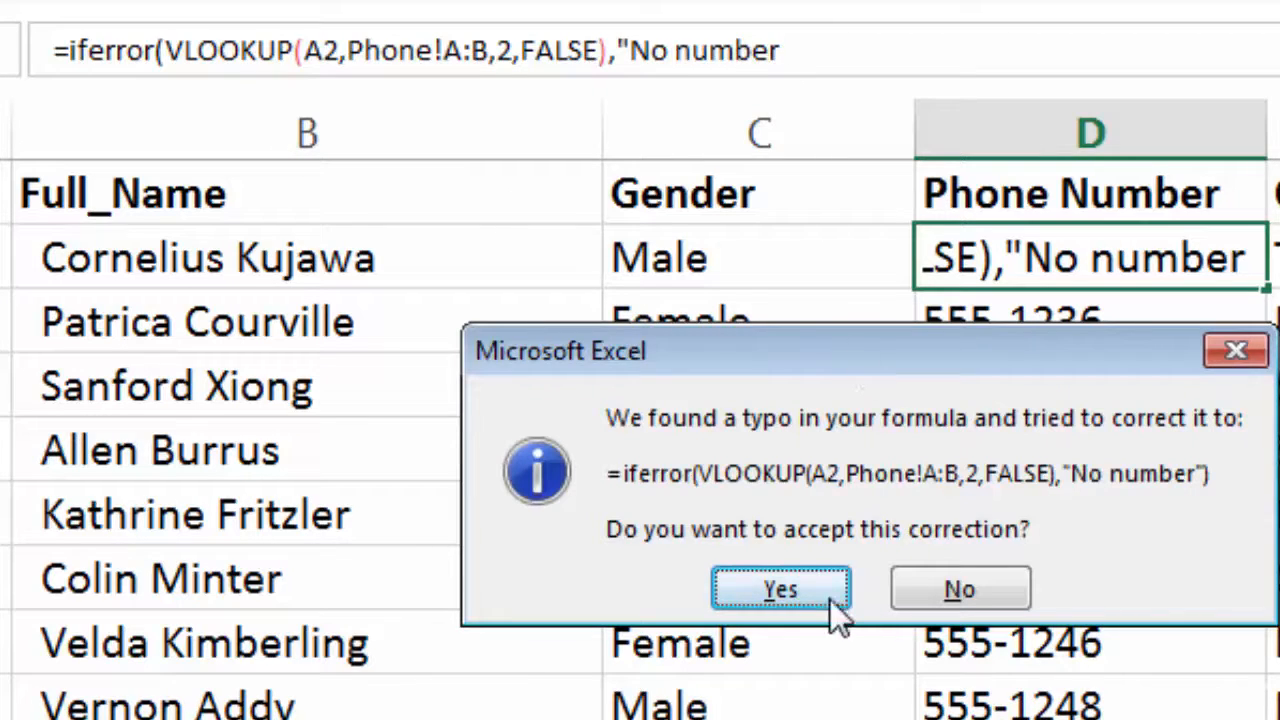
{"action": "left_click", "coordinate": [781, 590]}
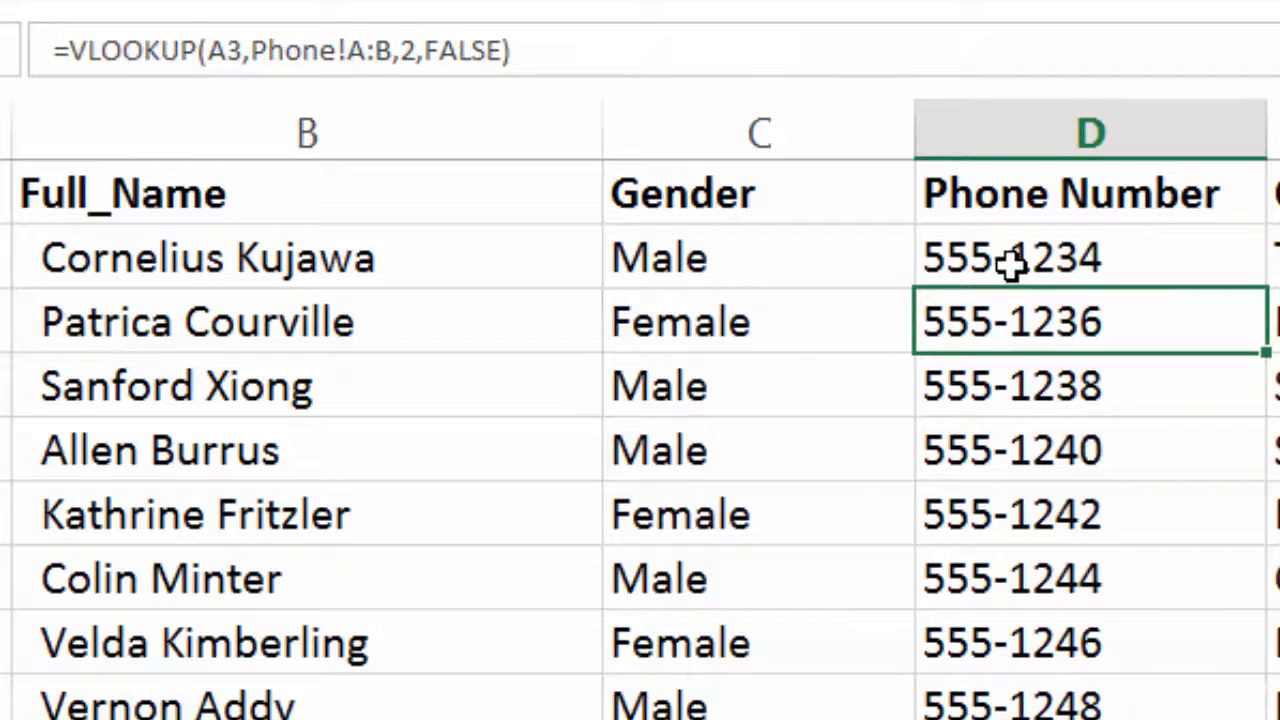
- Fill the IFERROR formula from D2 down the Phone Number column and check cells D12 and D2
{"action": "left_click", "coordinate": [1008, 263]}
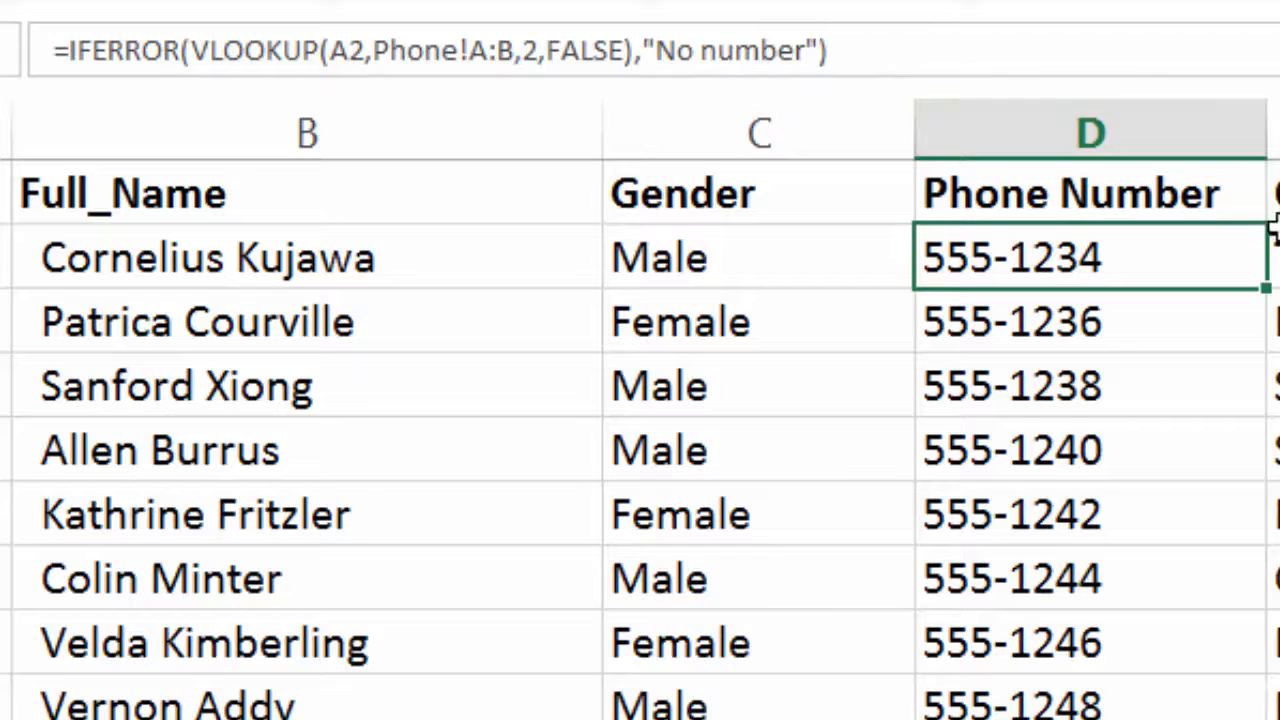
{"action": "double_click", "coordinate": [1266, 289]}
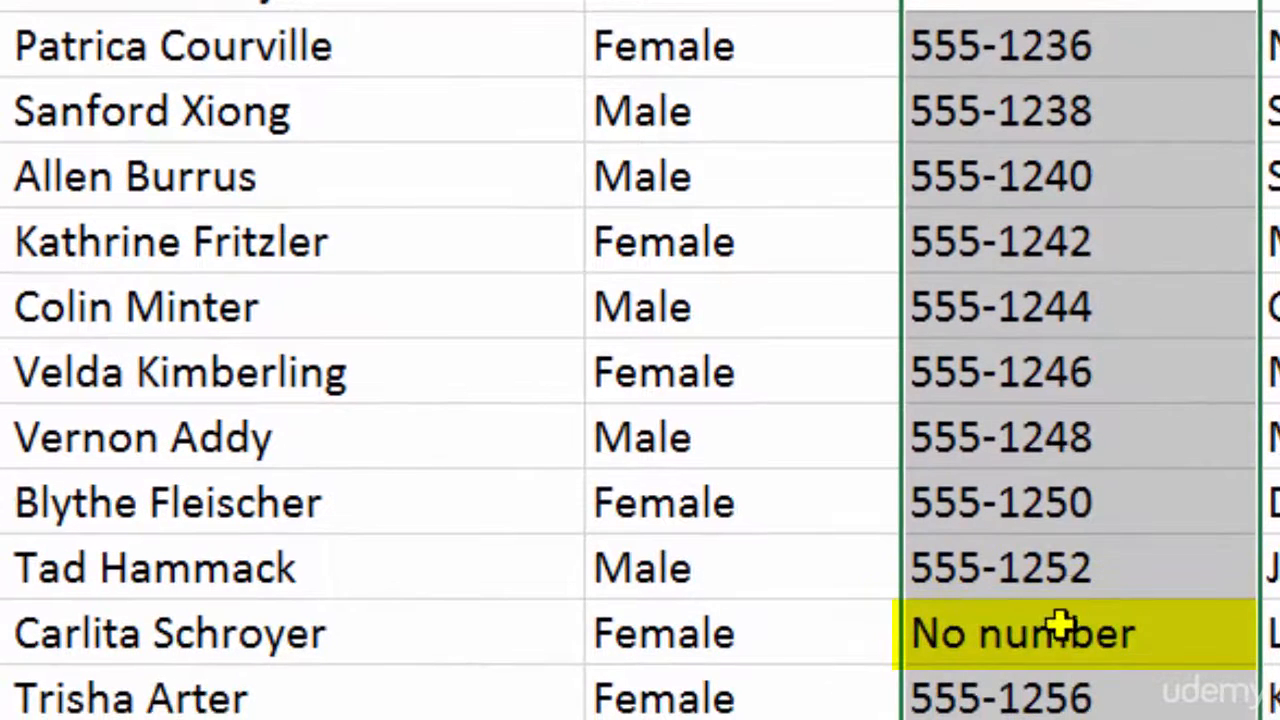
{"action": "left_click", "coordinate": [1060, 626]}
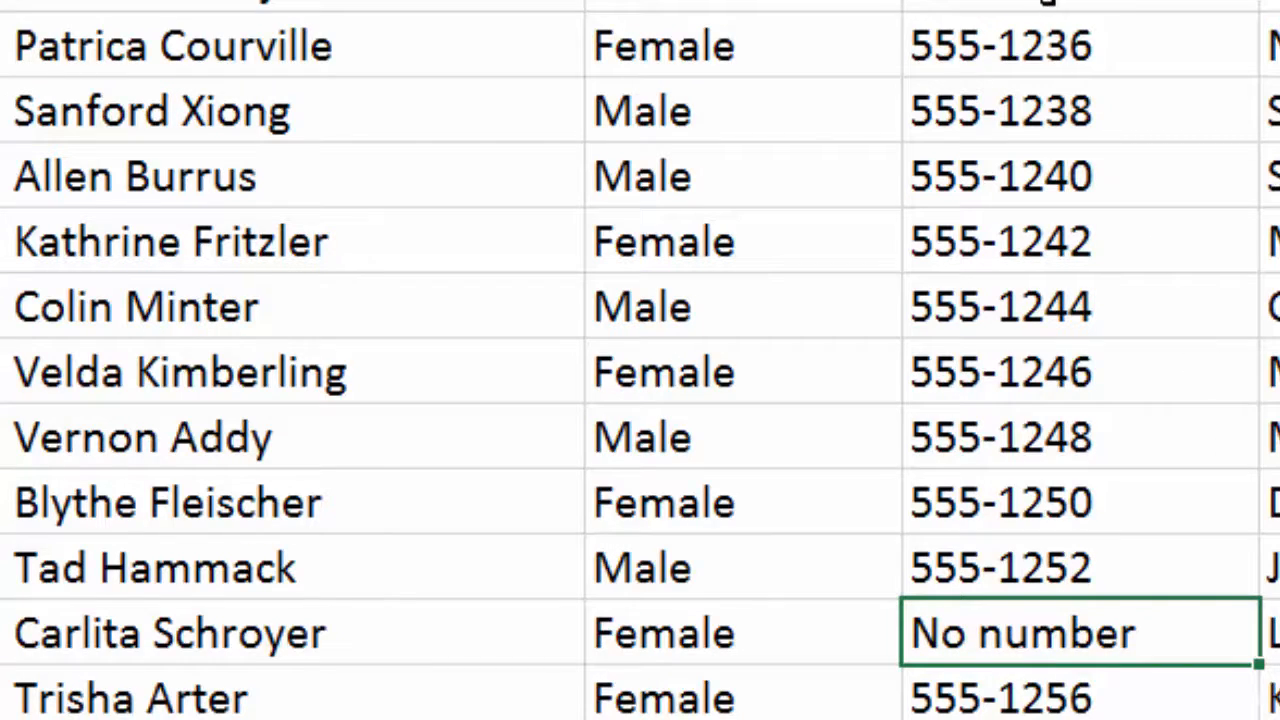
{"action": "left_click", "coordinate": [971, 69]}
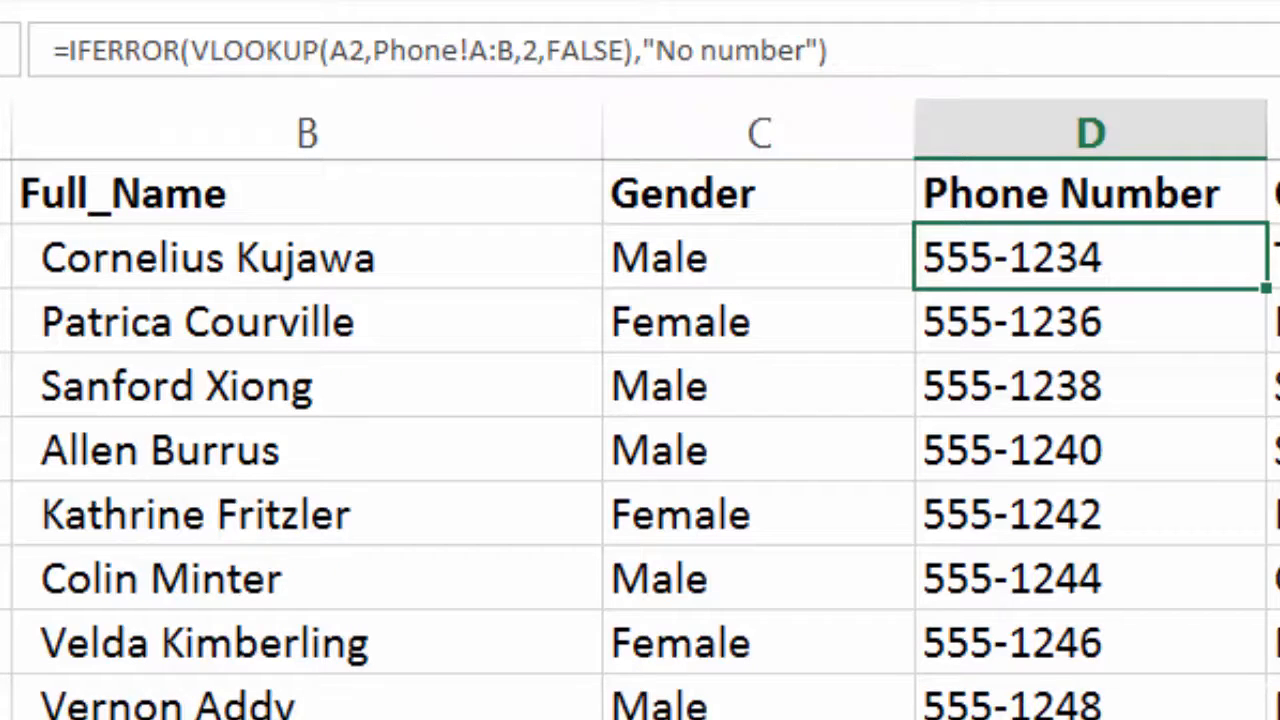
- Replace the Phone Number formulas in D2:D152 of the Customers sheet with their results by copying and pasting them in place as values only
{"action": "scroll", "coordinate": [640, 437], "scroll_direction": "down", "scroll_amount": 20}
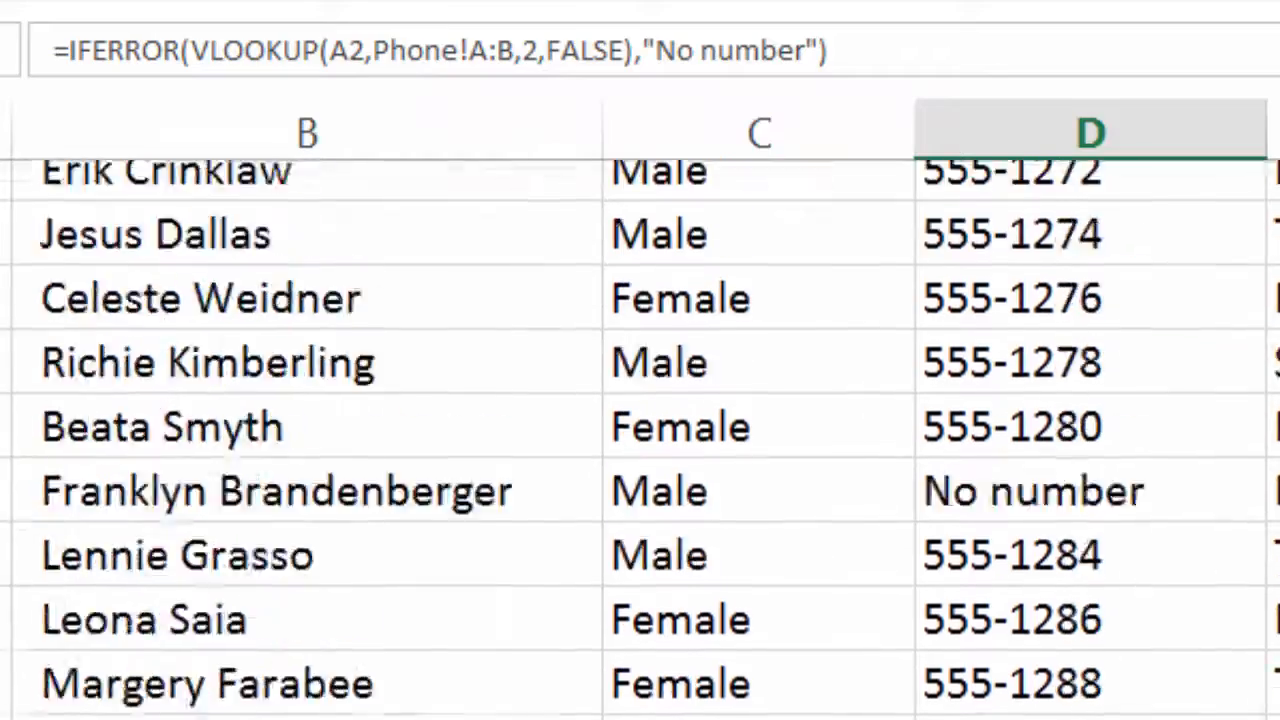
{"action": "scroll", "coordinate": [640, 437], "scroll_direction": "down", "scroll_amount": 2}
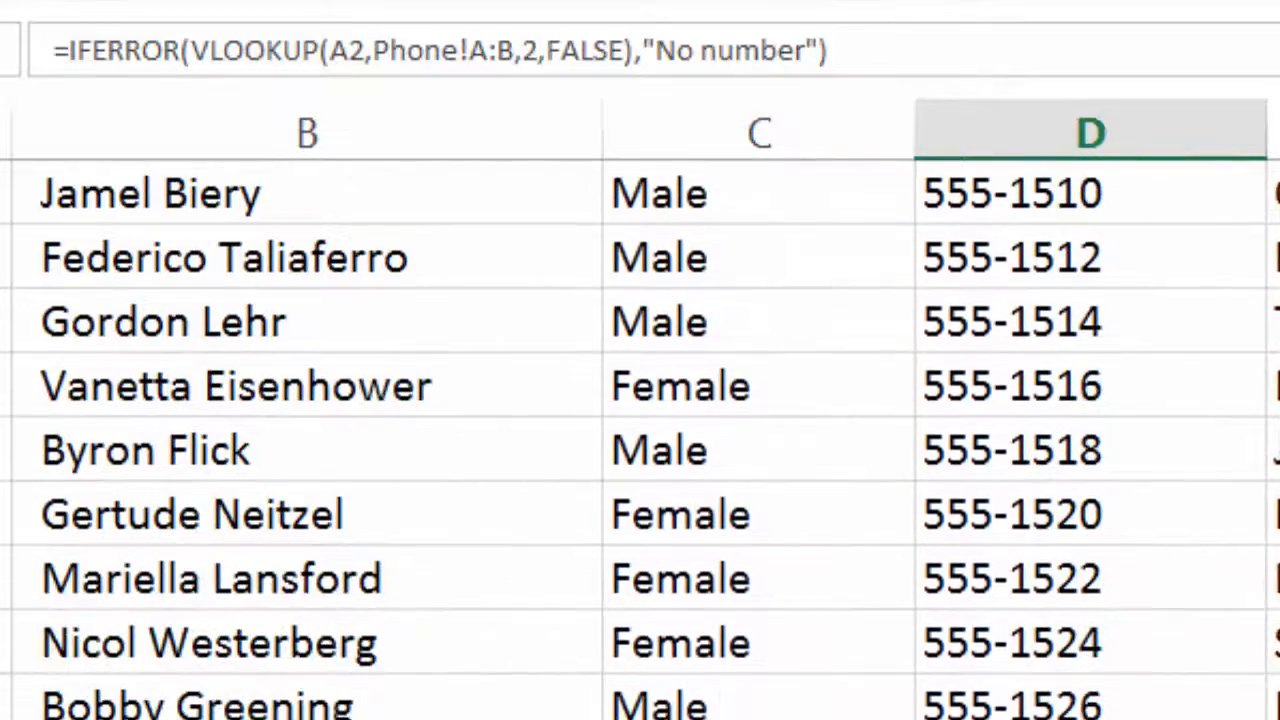
{"action": "left_click_drag", "start_coordinate": [1000, 714], "coordinate": [970, 2]}
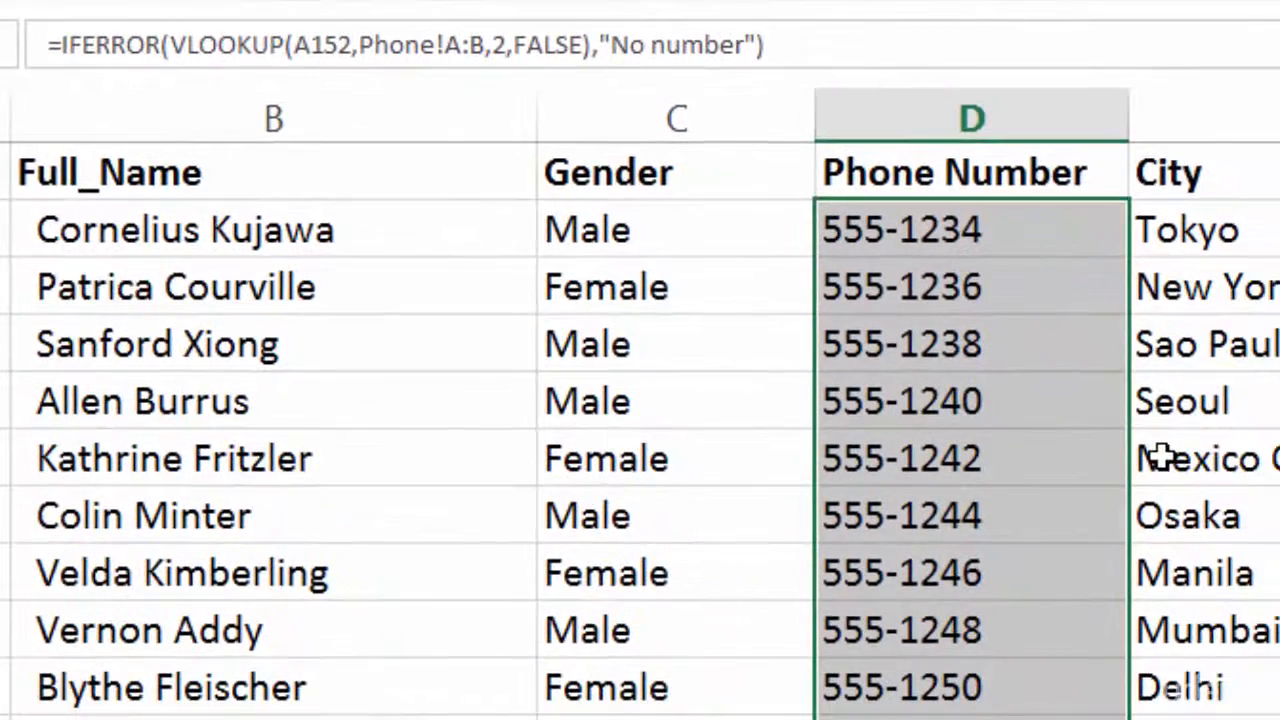
{"action": "key", "text": "ctrl+c"}
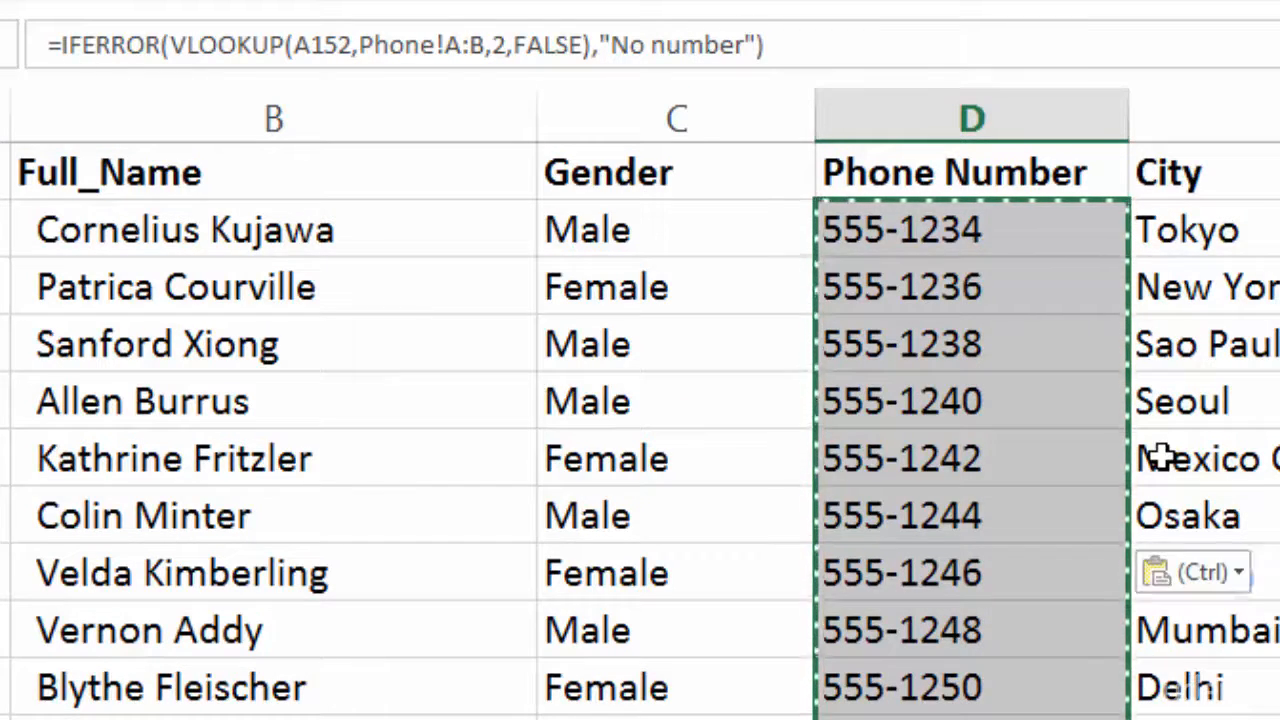
{"action": "key", "text": "ctrl+v"}
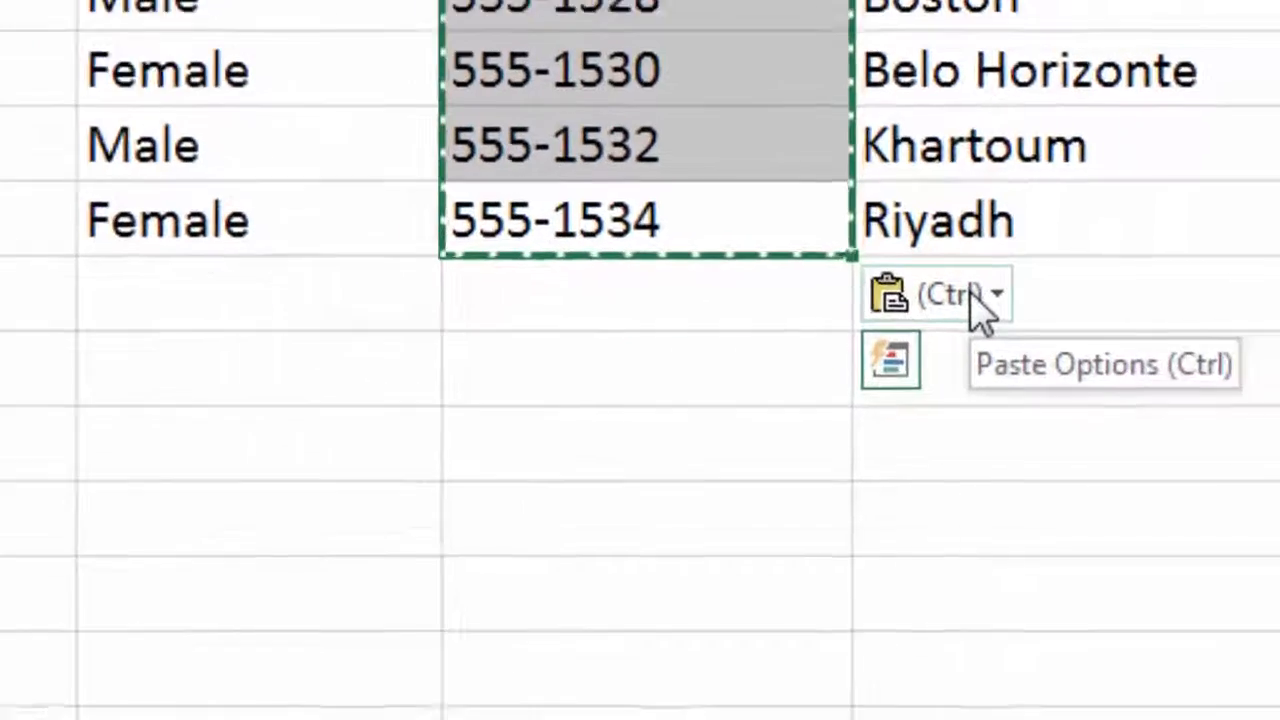
{"action": "left_click", "coordinate": [1230, 580]}
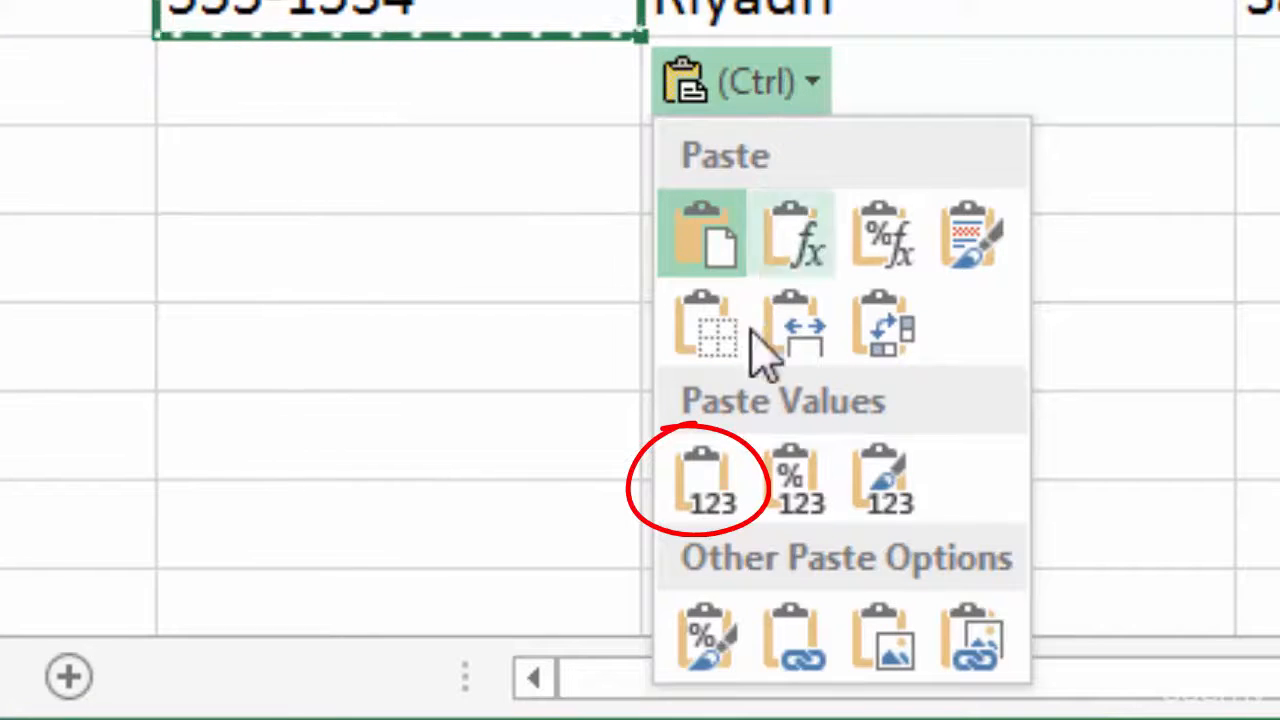
{"action": "left_click", "coordinate": [704, 500]}
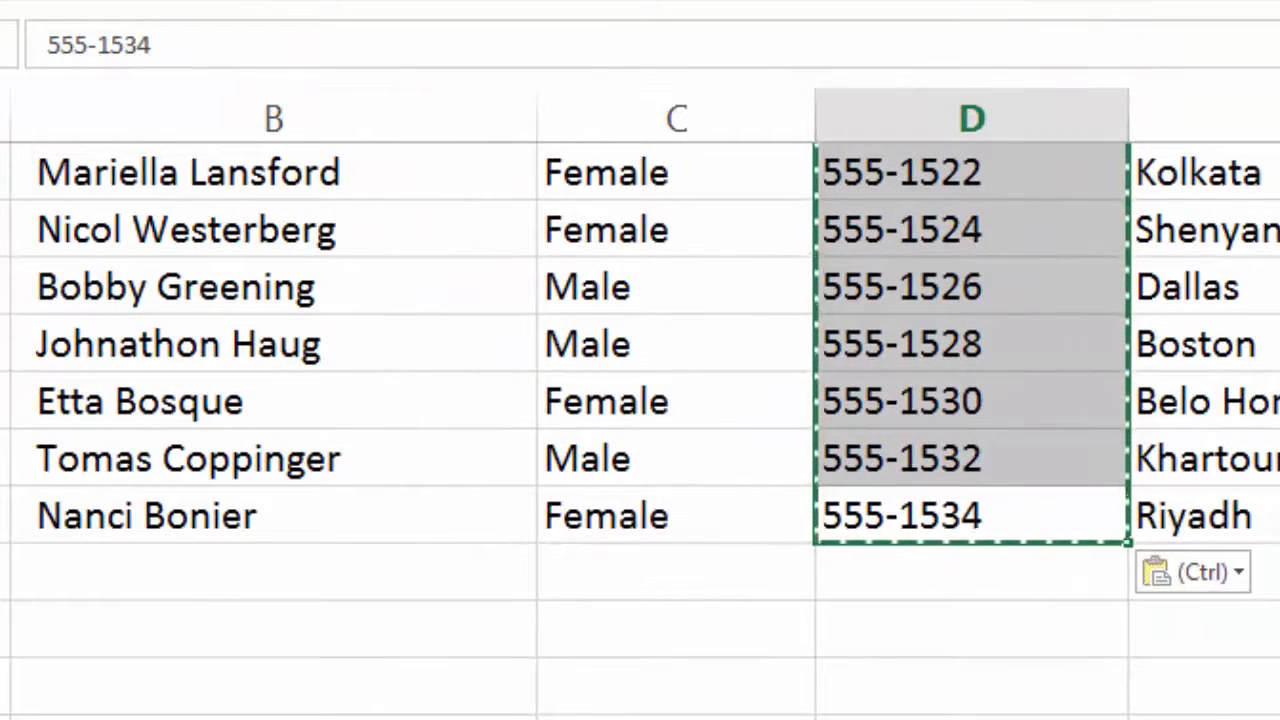
{"action": "scroll", "coordinate": [640, 430], "scroll_direction": "up", "scroll_amount": 20}
{"action": "scroll", "coordinate": [640, 430], "scroll_direction": "up", "scroll_amount": 8}
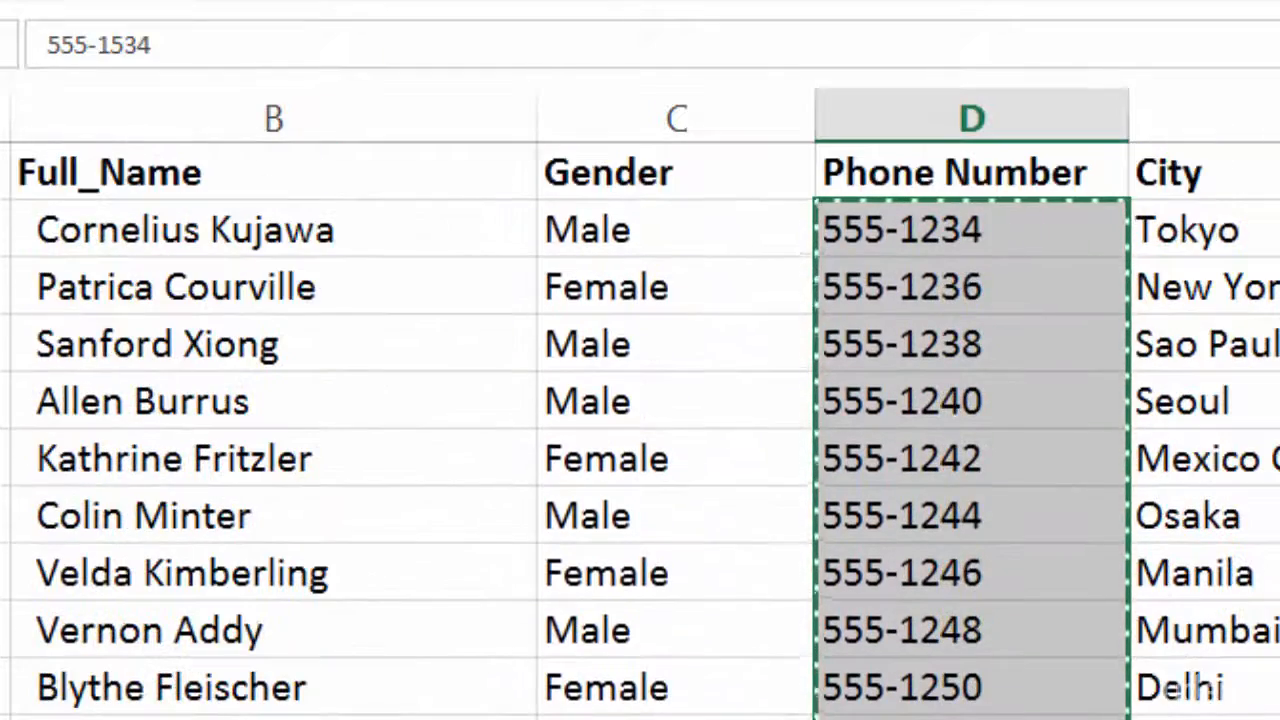
{"action": "left_click", "coordinate": [1013, 227]}
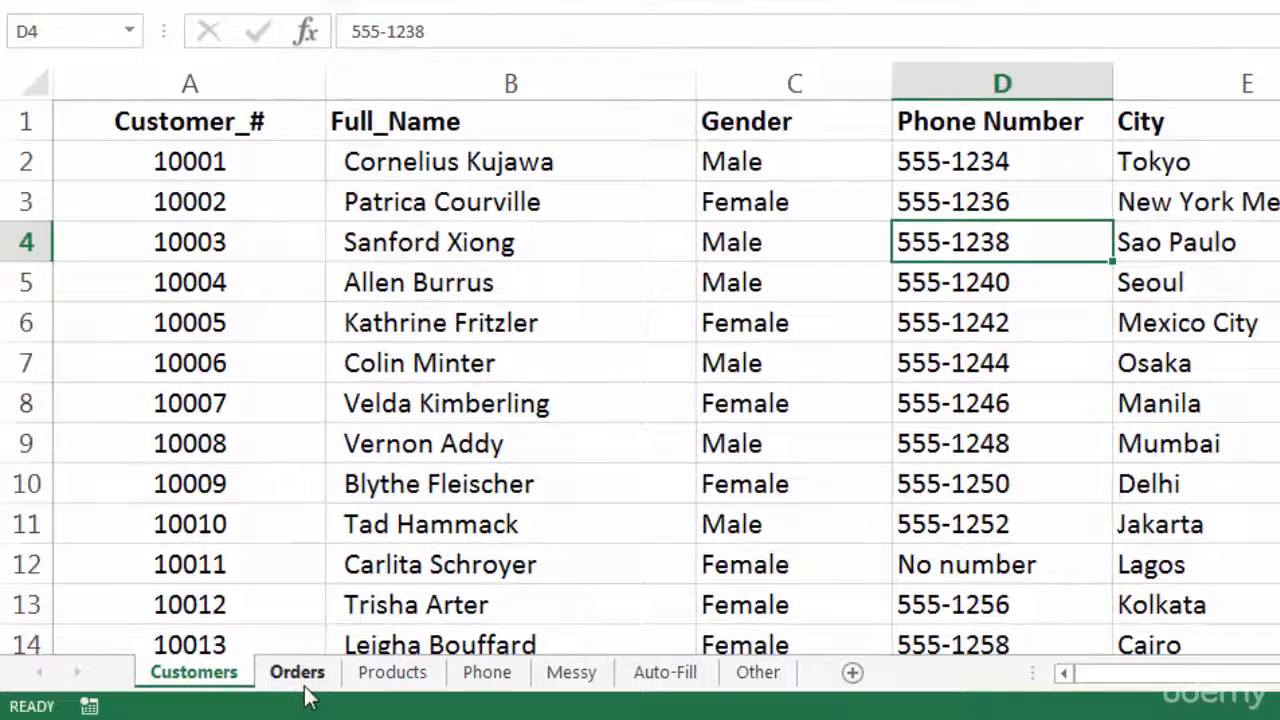
- Check the Products sheet's price list and start a VLOOKUP formula in Orders cell F2 with D2 as the lookup value
{"action": "left_click", "coordinate": [304, 684]}
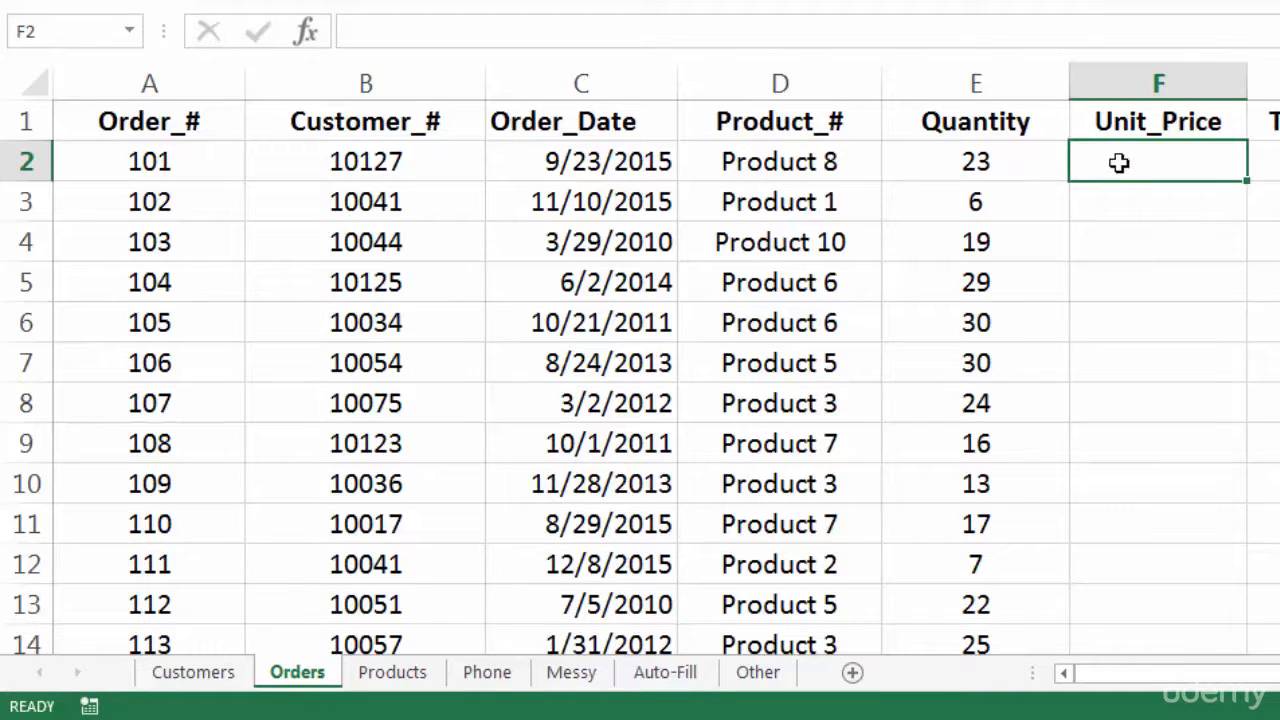
{"action": "left_click", "coordinate": [391, 678]}
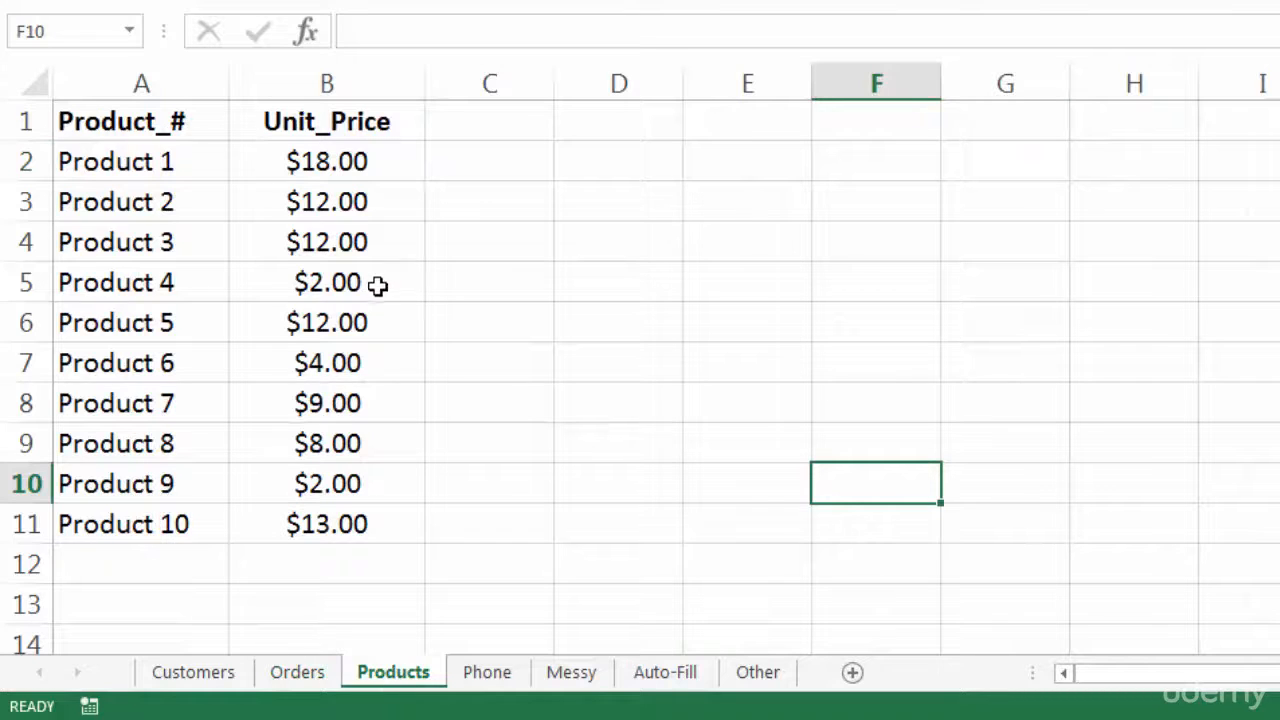
{"action": "left_click", "coordinate": [316, 678]}
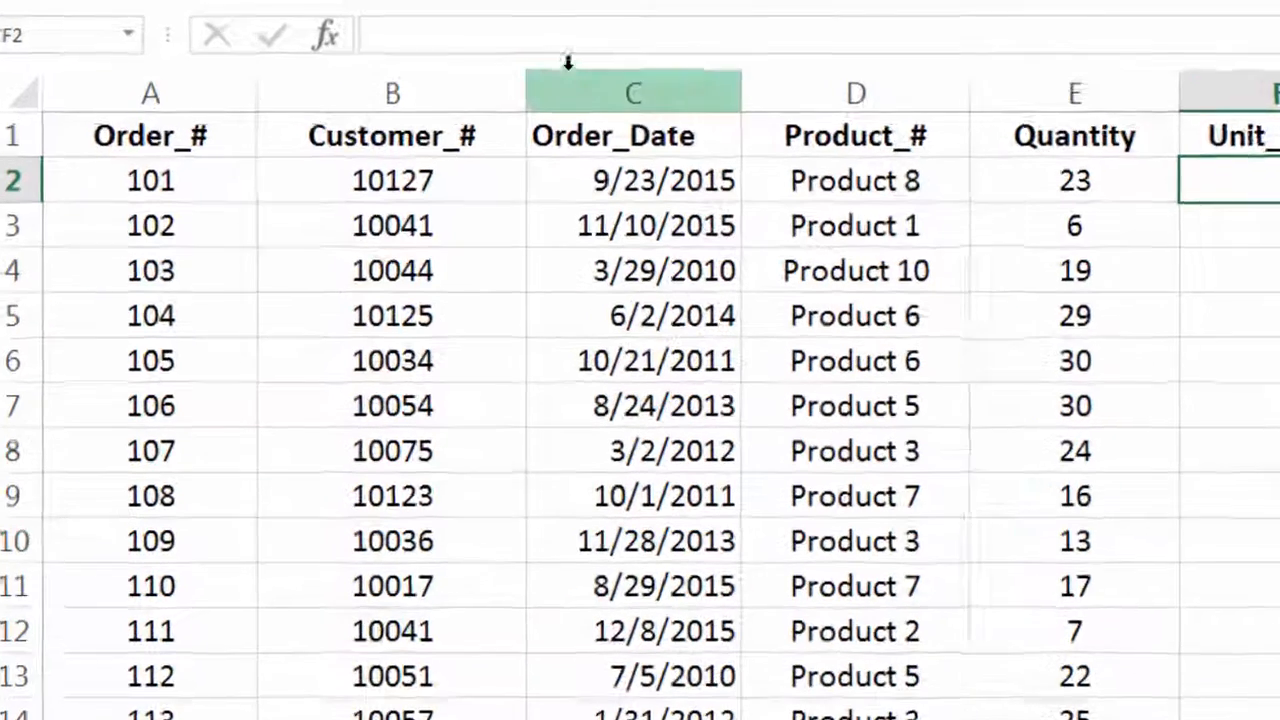
{"action": "left_click", "coordinate": [516, 34]}
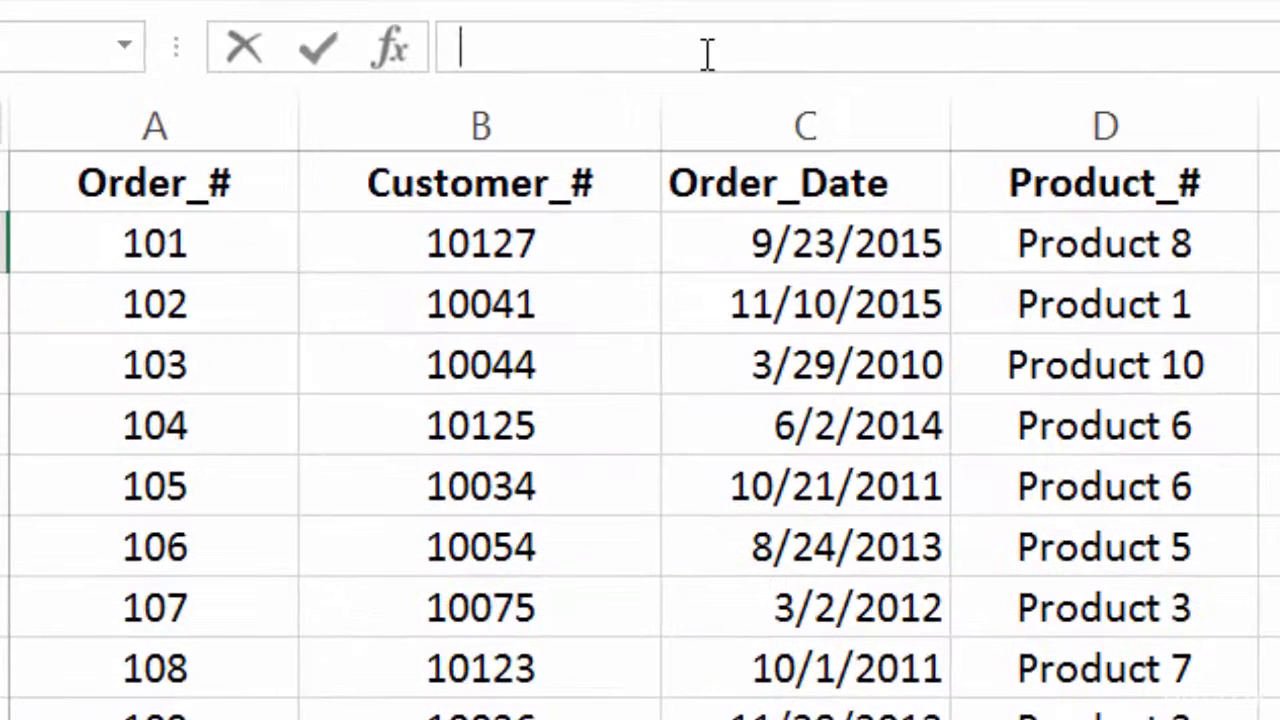
{"action": "type", "text": "=vl"}
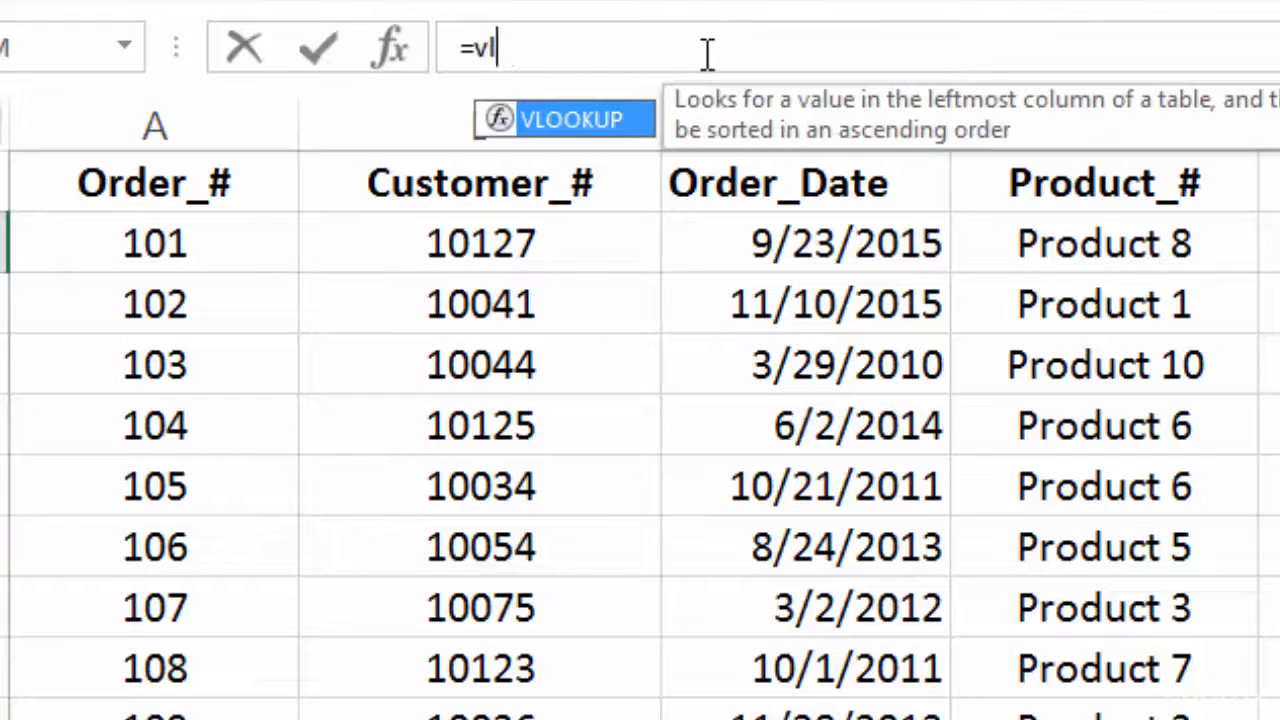
{"action": "type", "text": "ookup"}
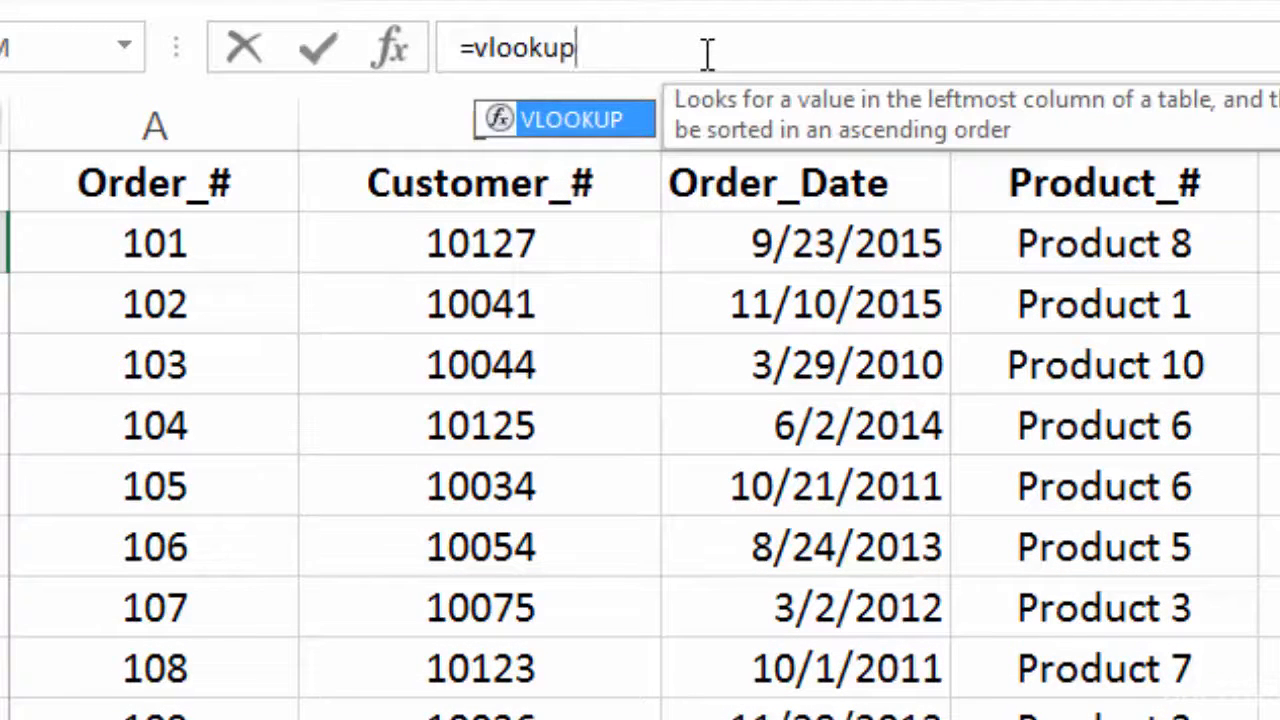
{"action": "type", "text": "("}
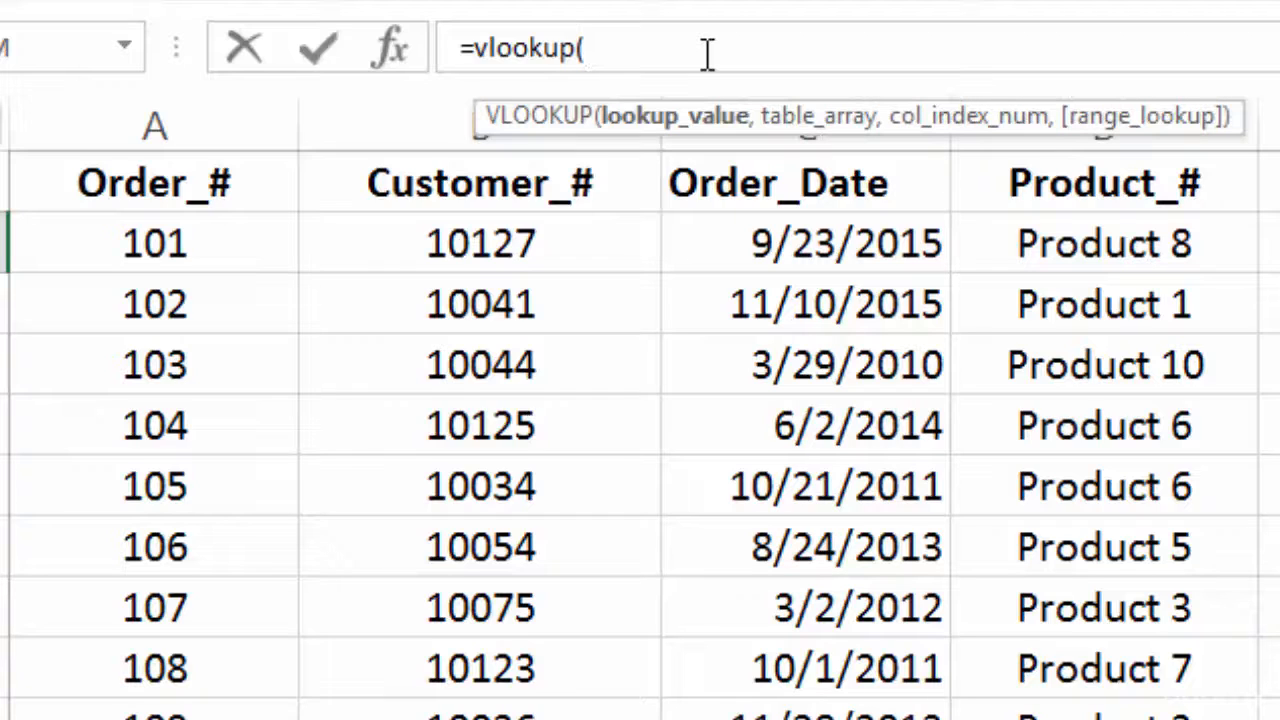
{"action": "left_click", "coordinate": [1084, 252]}
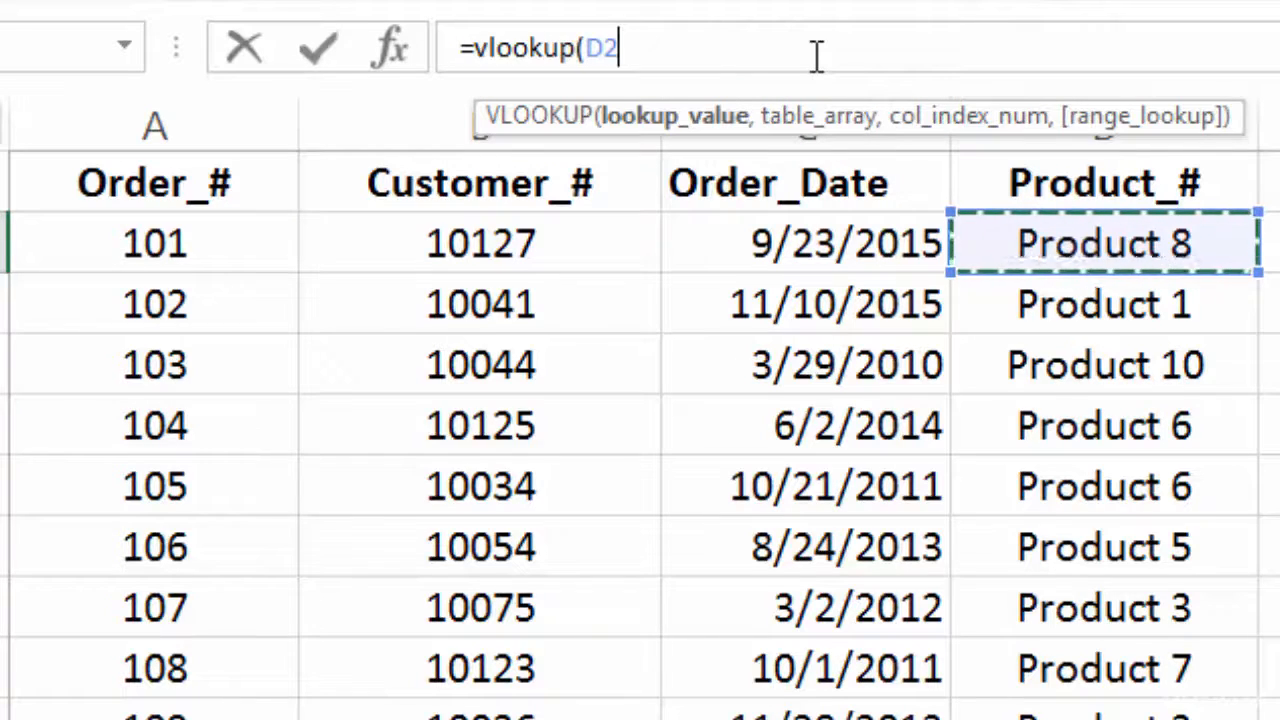
{"action": "type", "text": ","}
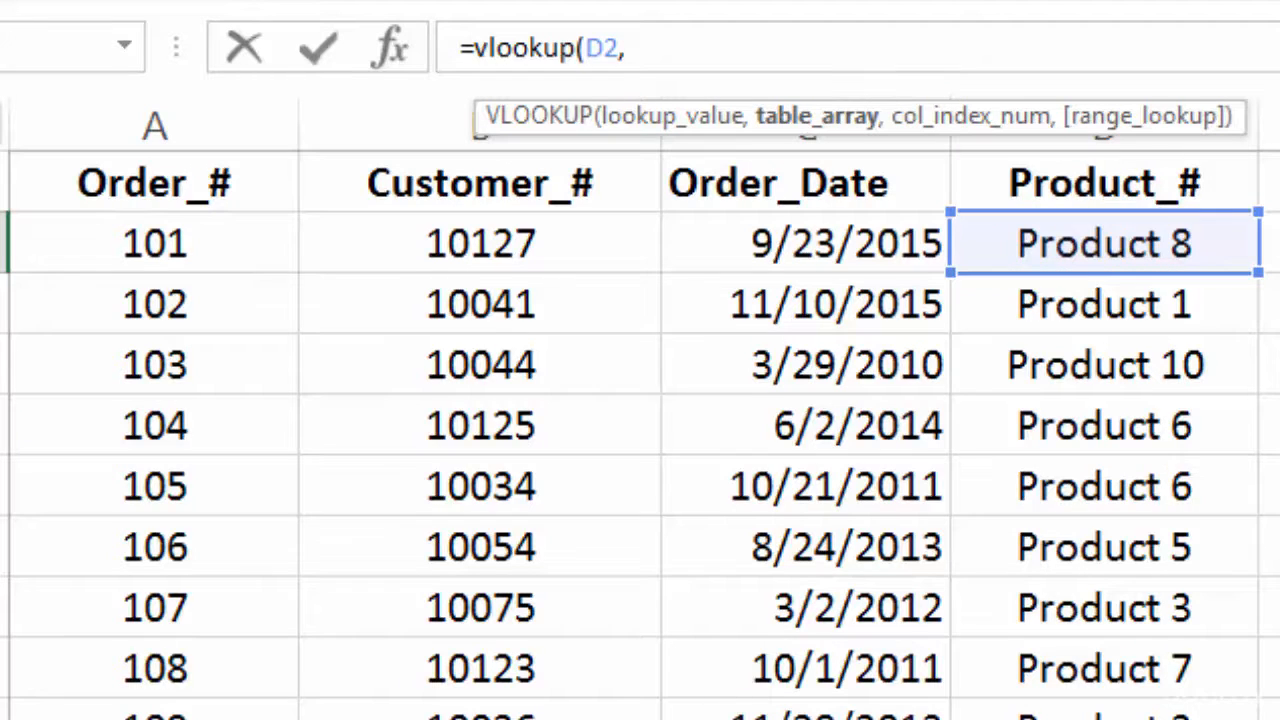
- Complete the VLOOKUP with Products!A:B as the table array, column index 2 and FALSE for an exact match, and enter it
{"action": "key", "text": "ctrl+Page_Down"}
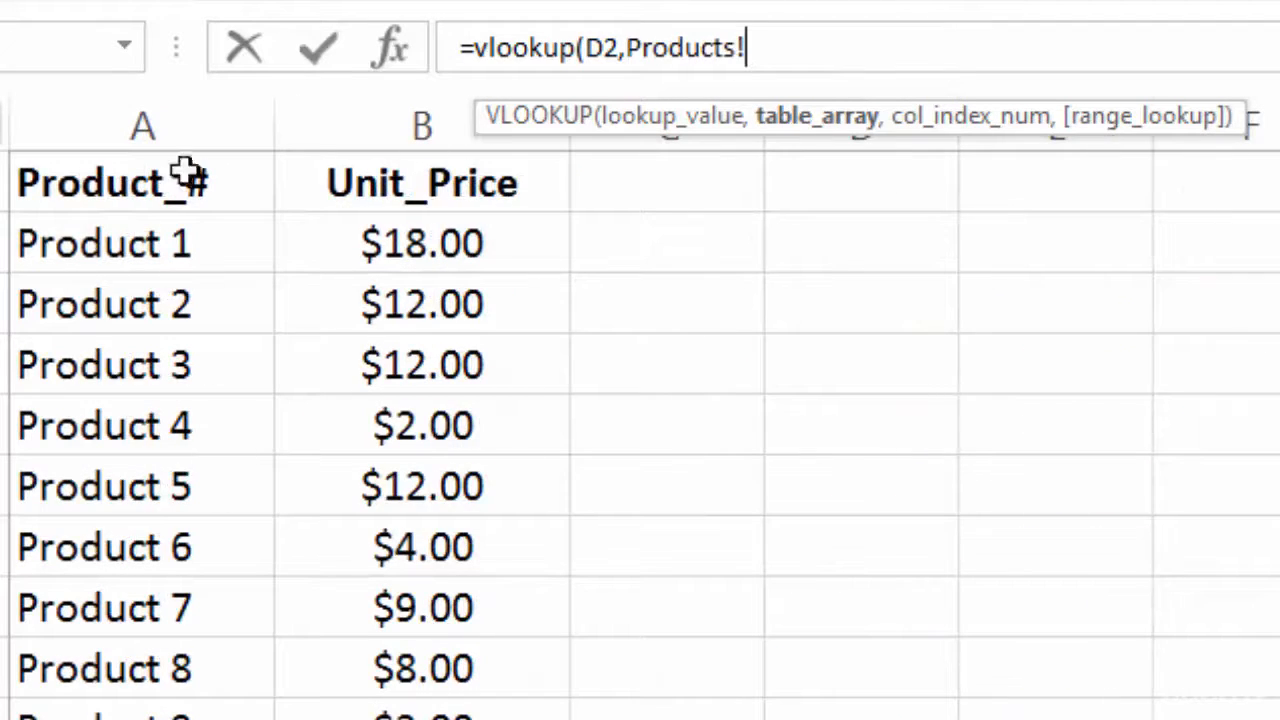
{"action": "left_click_drag", "start_coordinate": [187, 114], "coordinate": [314, 114]}
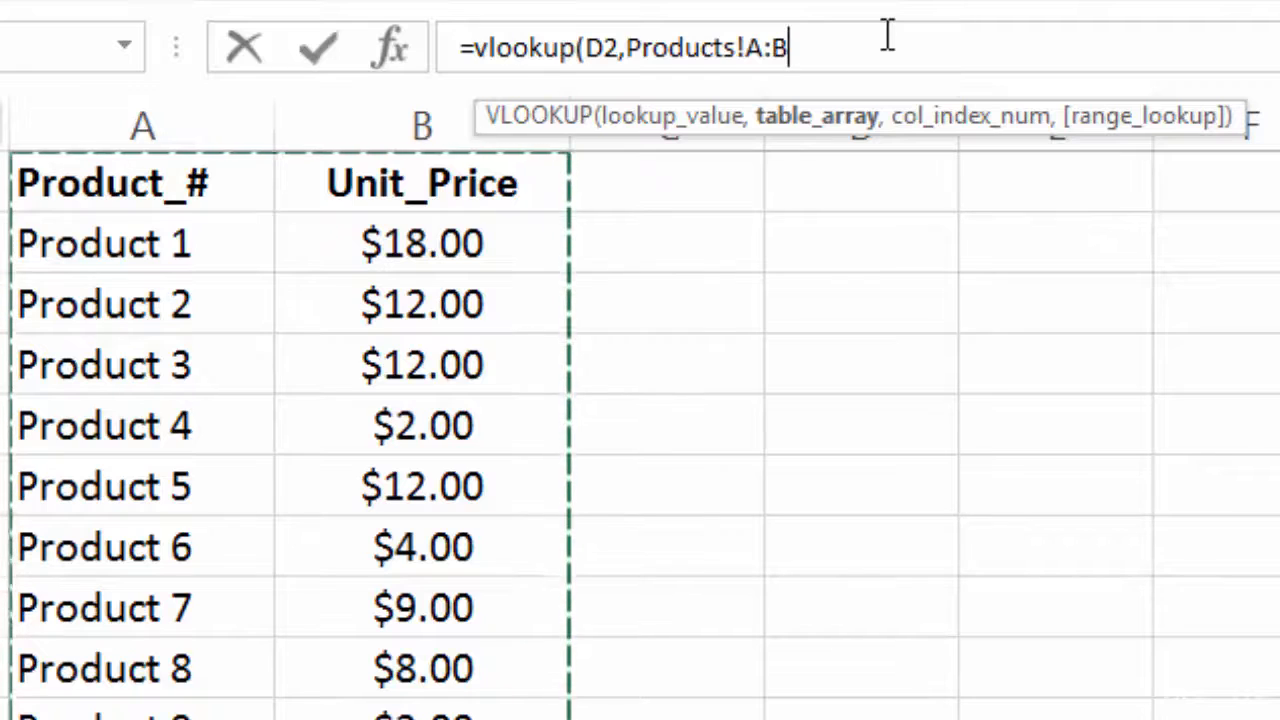
{"action": "type", "text": ","}
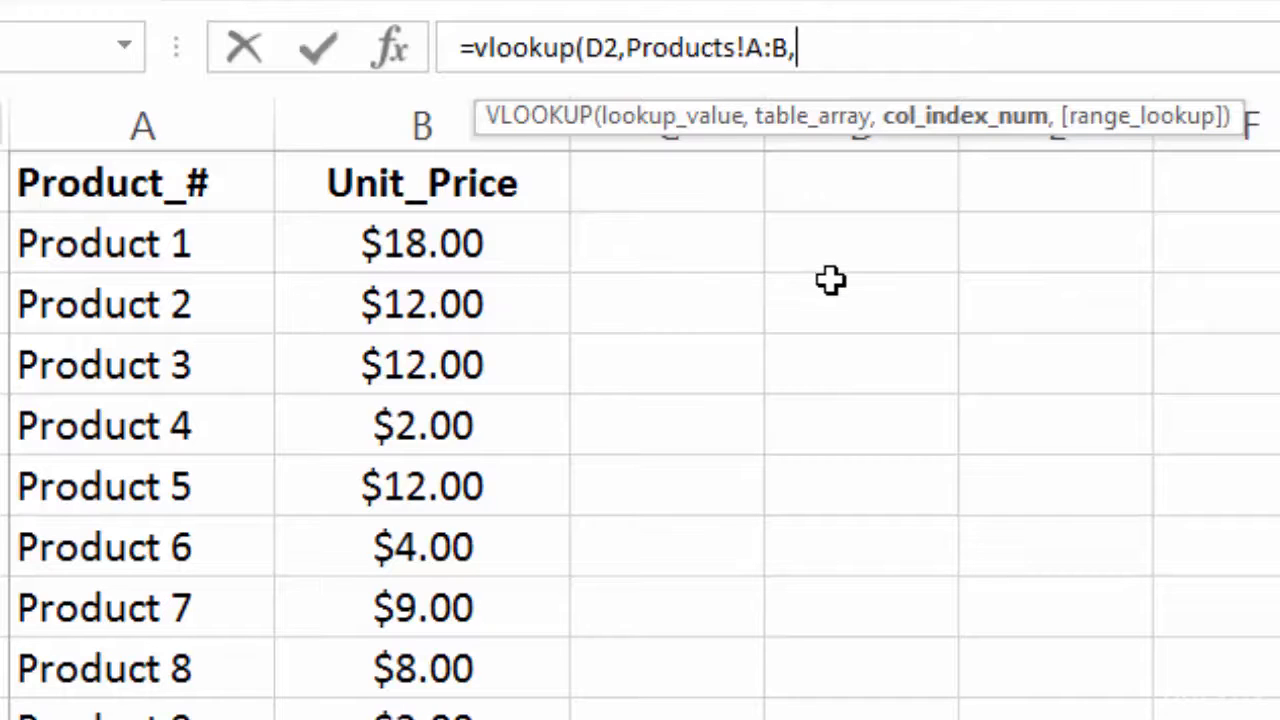
{"action": "type", "text": "2,FALSE)"}
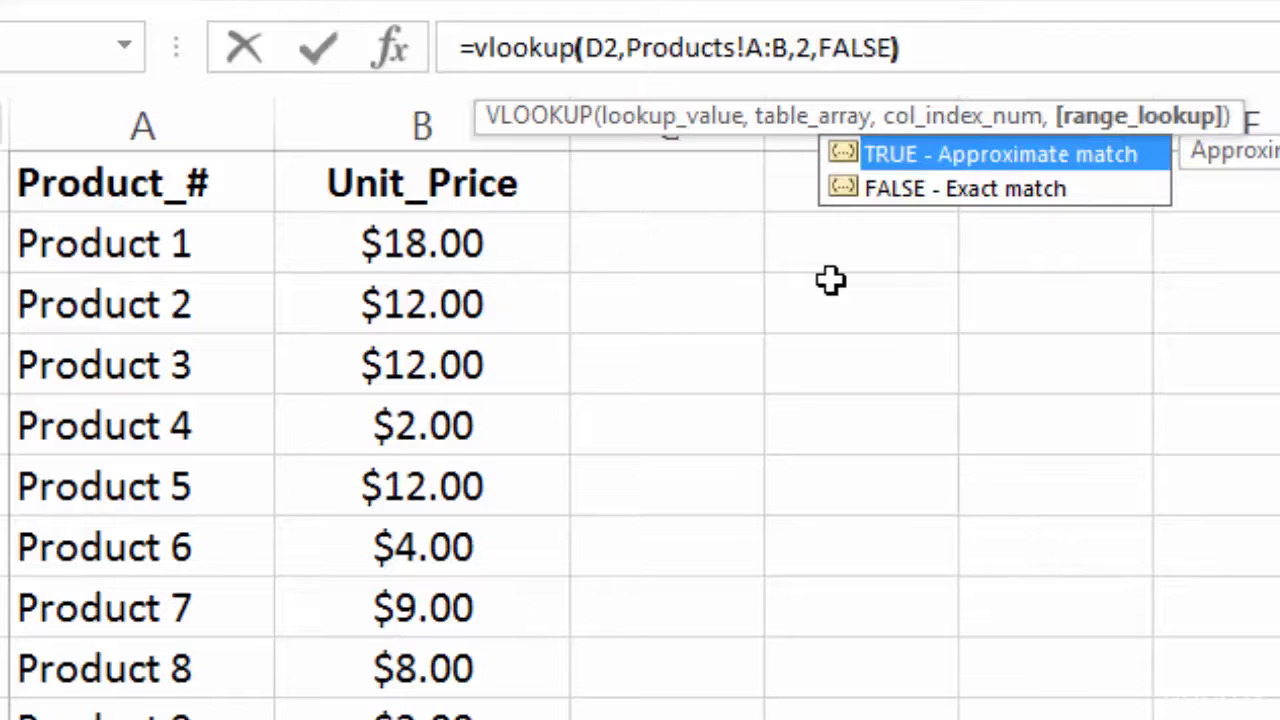
{"action": "key", "text": "Return"}
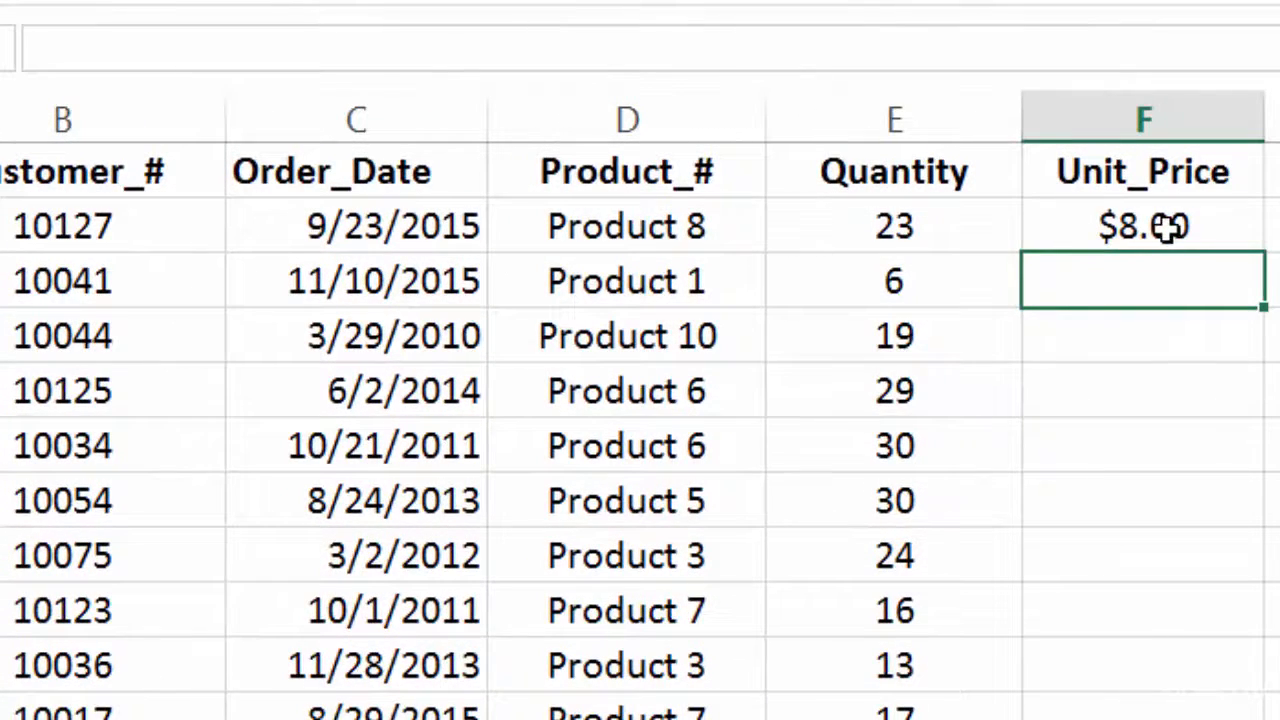
- Fill the VLOOKUP formula from F2 down the Unit_Price column and check the results along the column
{"action": "left_click", "coordinate": [1169, 228]}
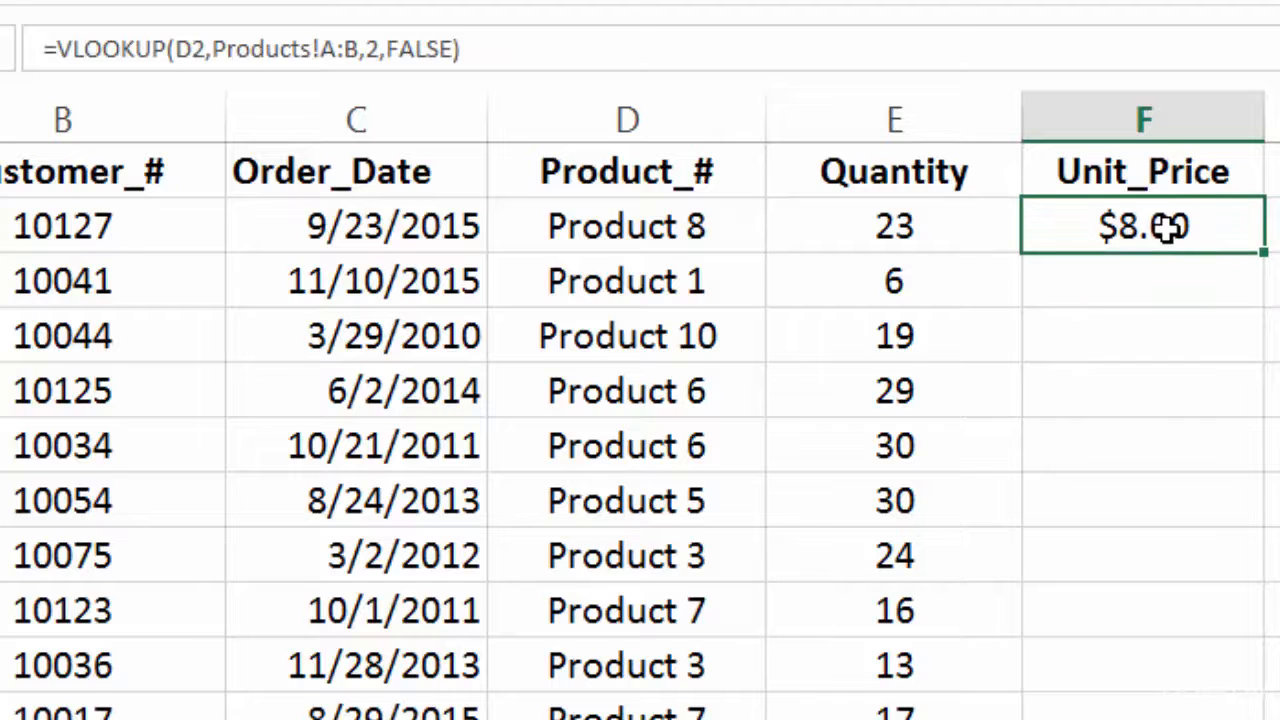
{"action": "double_click", "coordinate": [1264, 253]}
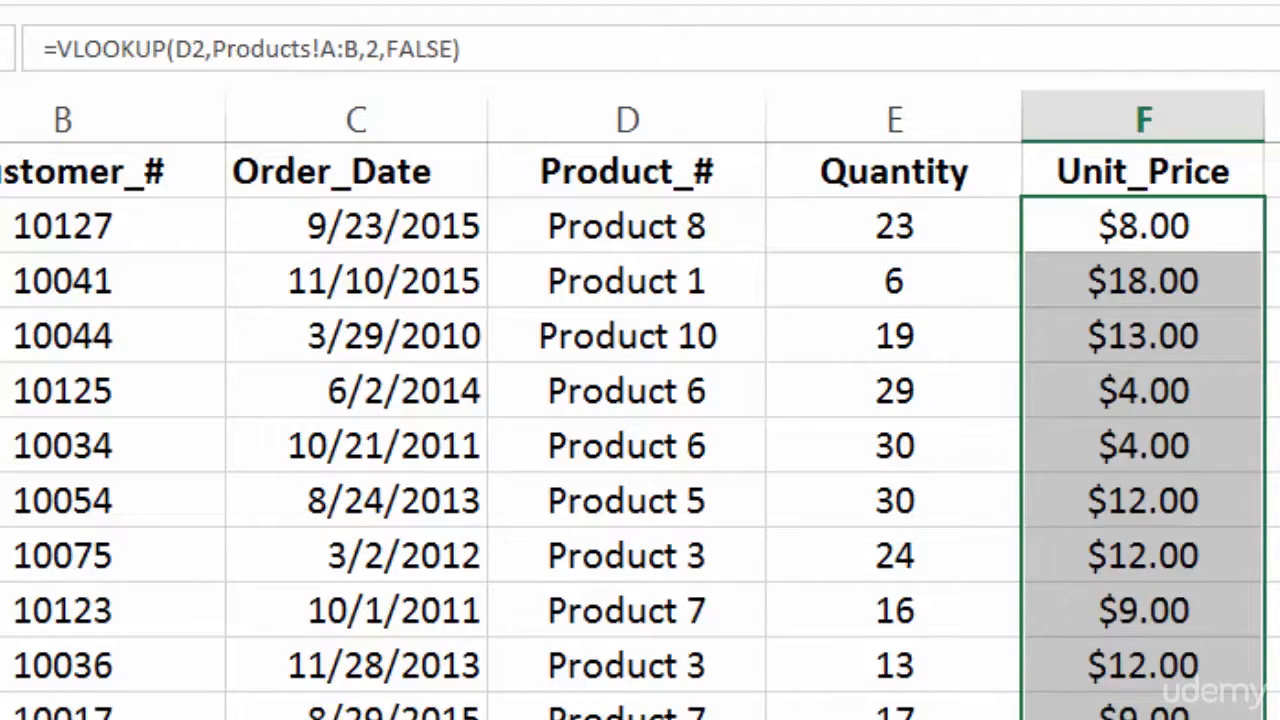
{"action": "scroll", "coordinate": [640, 430], "scroll_direction": "down", "scroll_amount": 20}
{"action": "scroll", "coordinate": [640, 430], "scroll_direction": "down", "scroll_amount": 5}
{"action": "scroll", "coordinate": [640, 430], "scroll_direction": "down", "scroll_amount": 20}
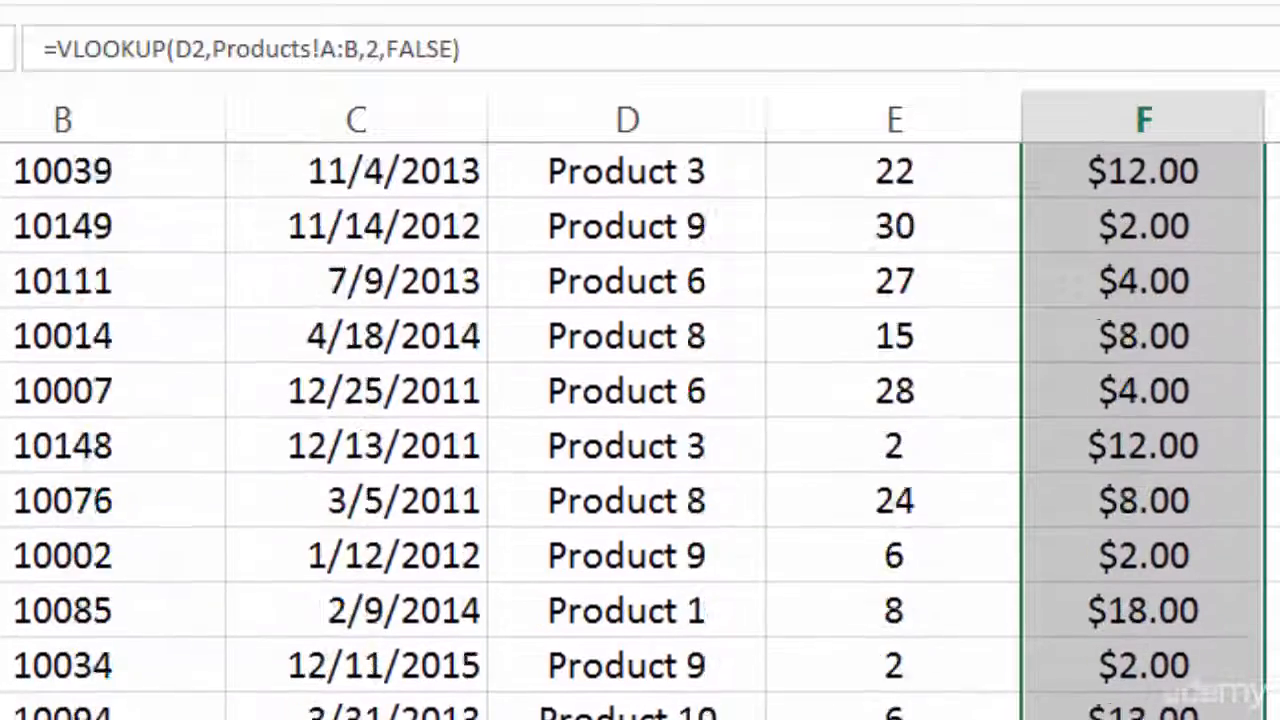
{"action": "scroll", "coordinate": [640, 430], "scroll_direction": "up", "scroll_amount": 4}
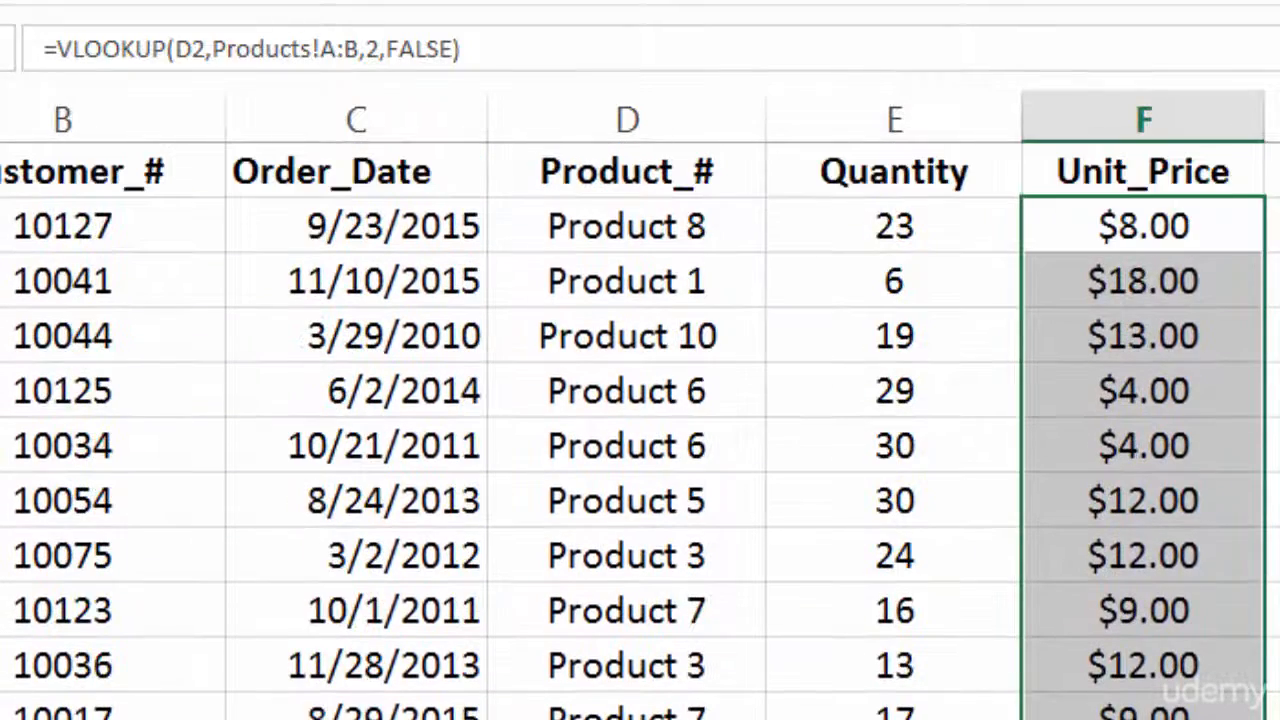
{"action": "left_click", "coordinate": [1184, 232]}
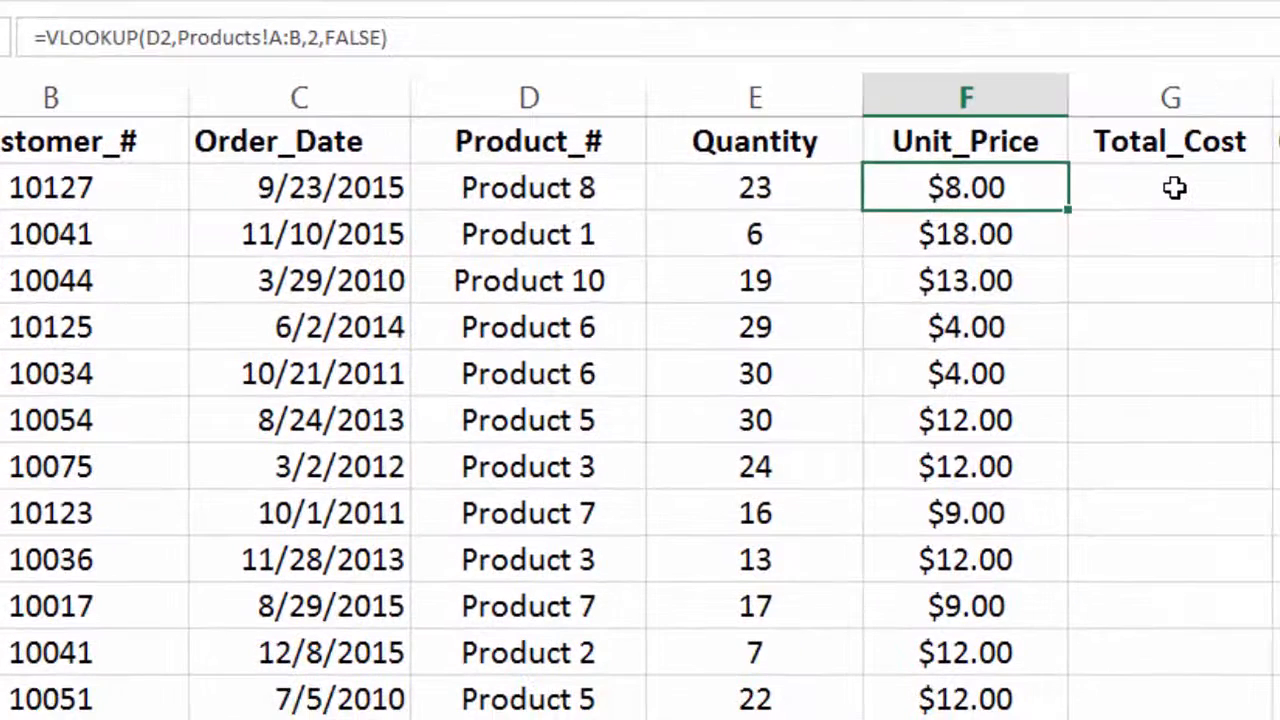
- Enter the formula =E2*F2 in Total_Cost cell G2 to multiply quantity by unit price
{"action": "left_click", "coordinate": [1217, 194]}
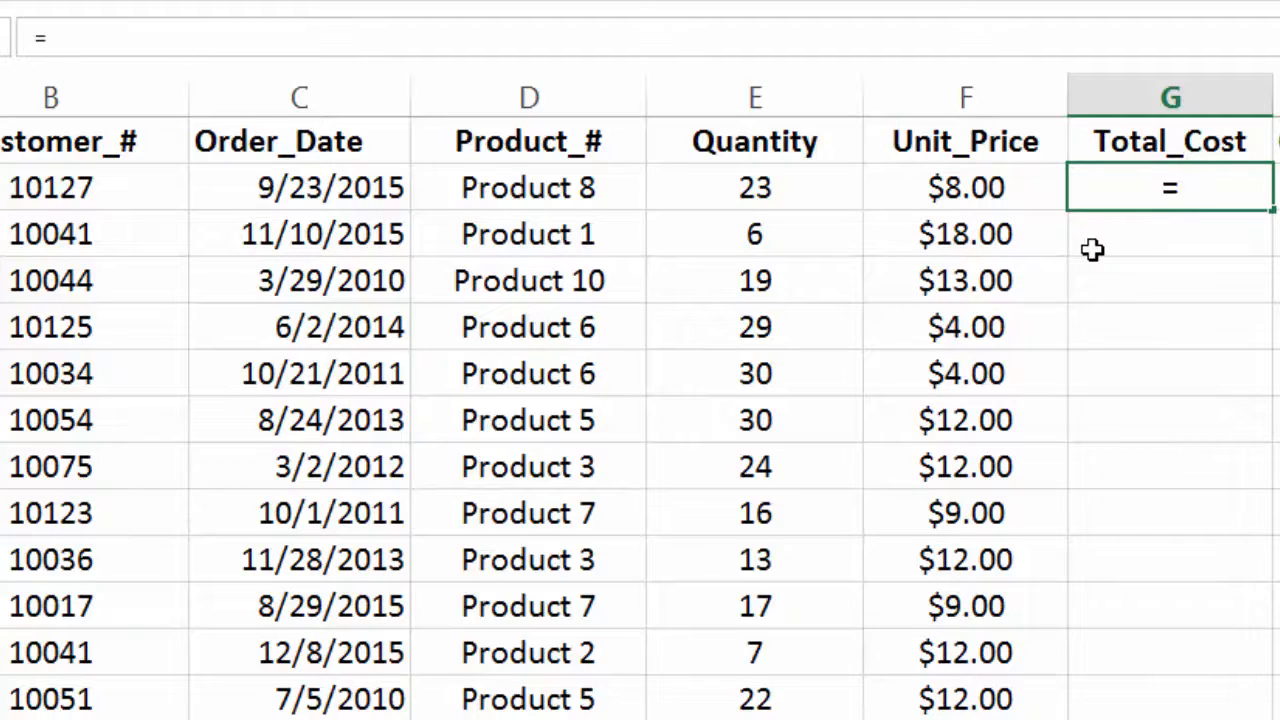
{"action": "left_click", "coordinate": [767, 191]}
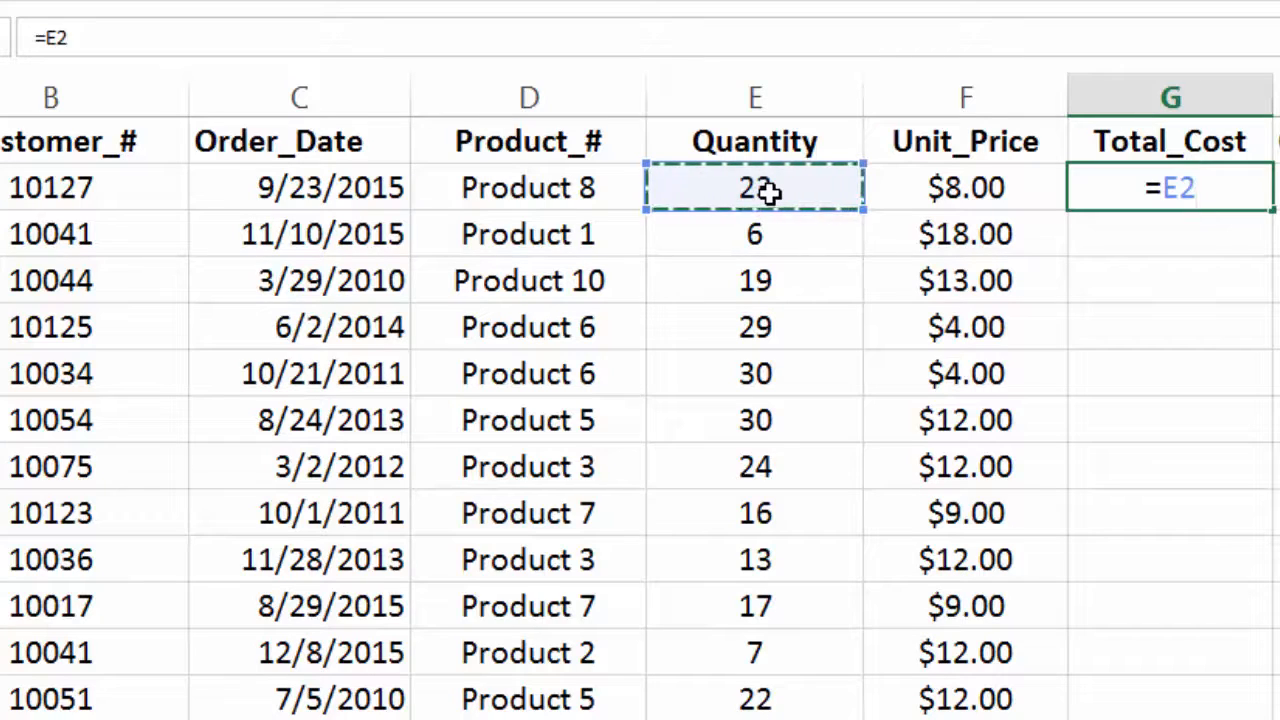
{"action": "type", "text": "*"}
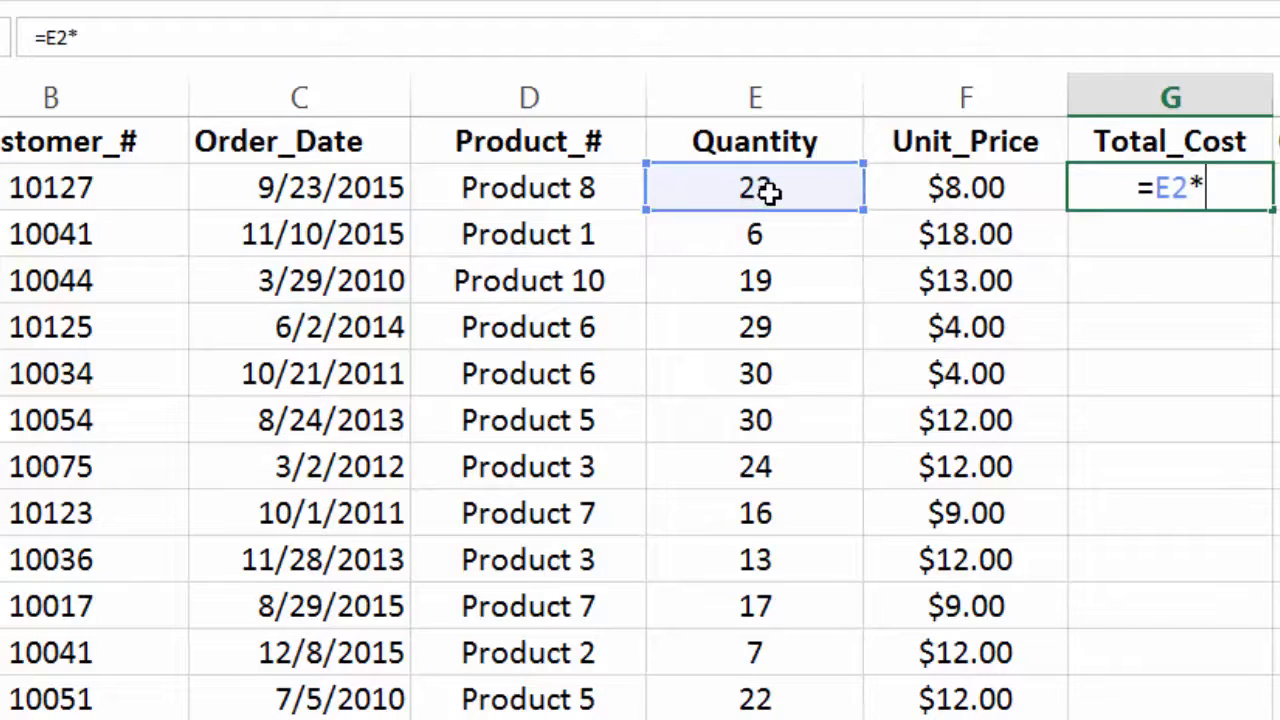
{"action": "left_click", "coordinate": [950, 185]}
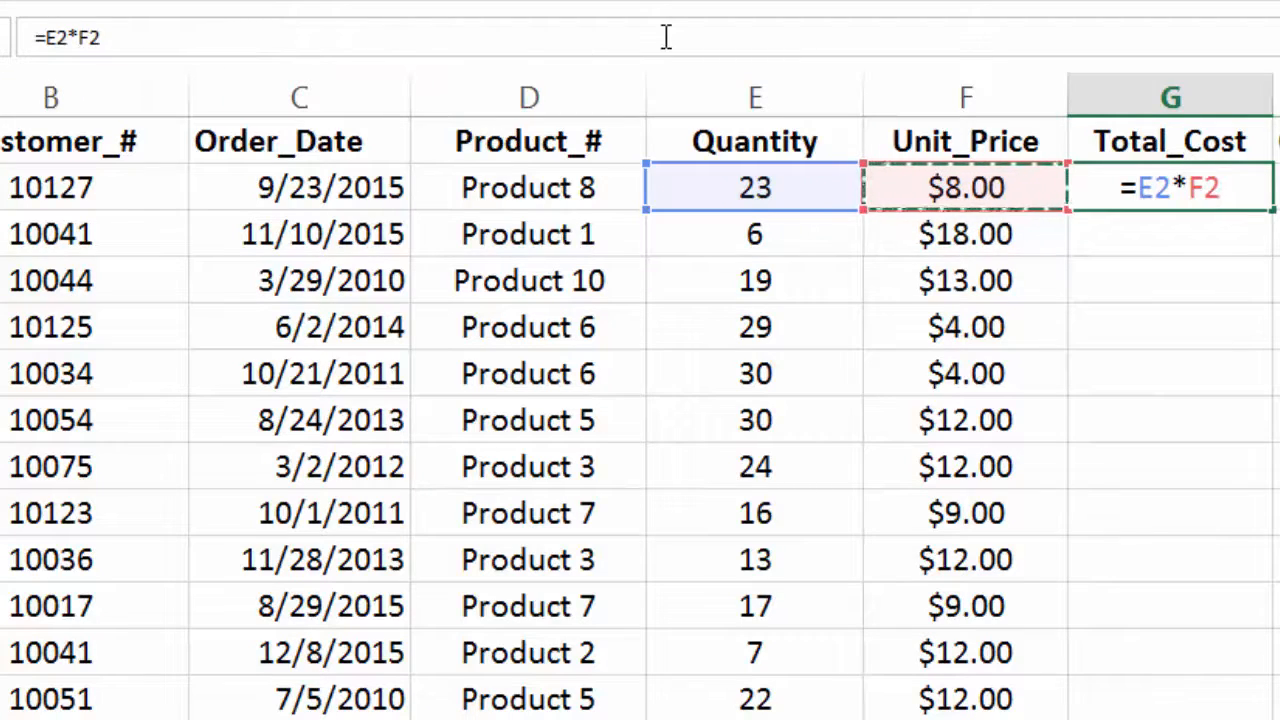
{"action": "key", "text": "Return"}
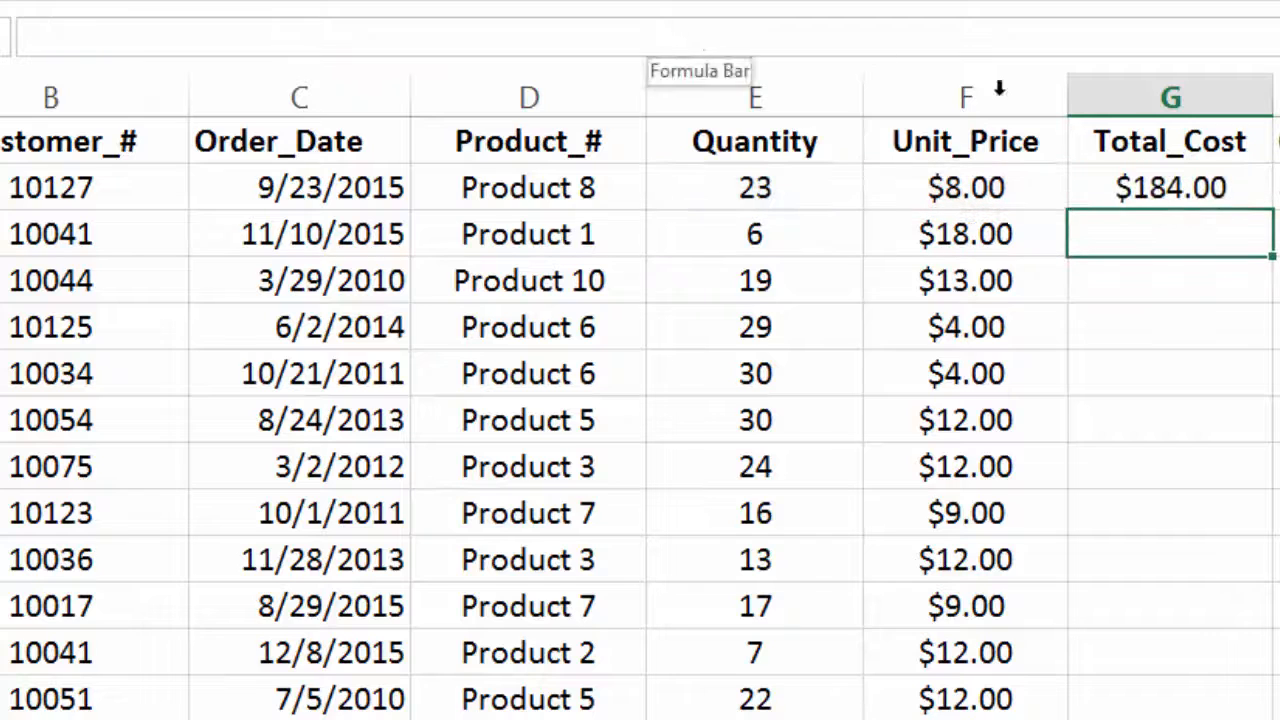